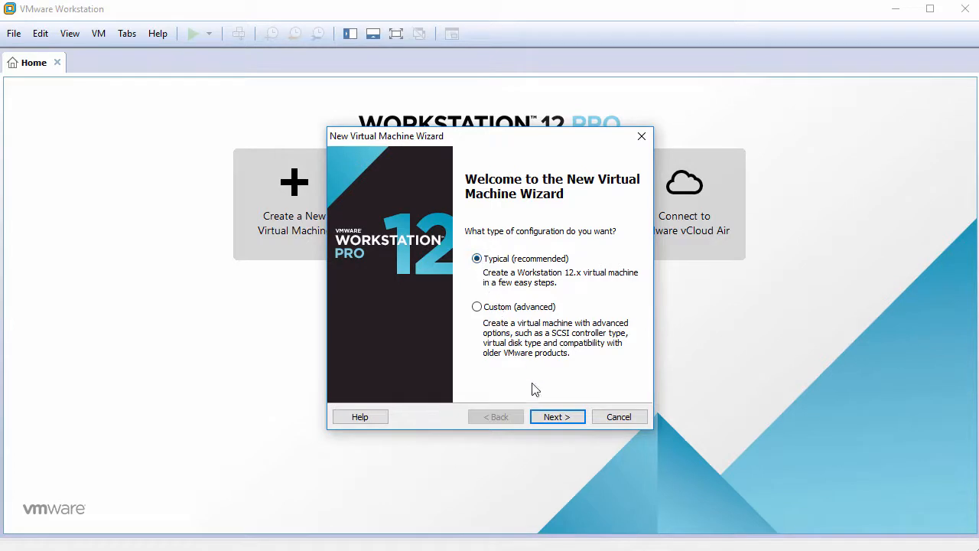
# Use the typical configuration for the new virtual machine and choose to install the operating system later
pyautogui.click(547, 418)
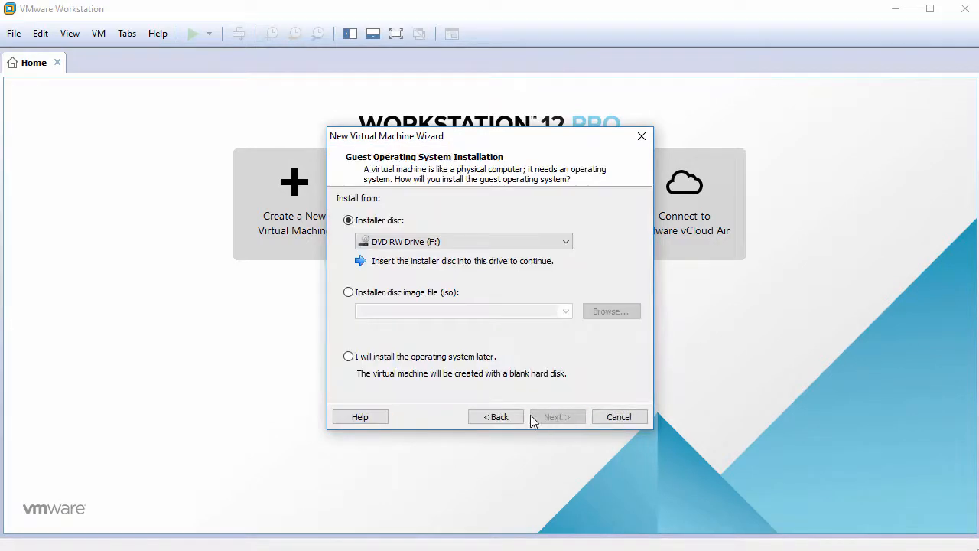
pyautogui.click(369, 358)
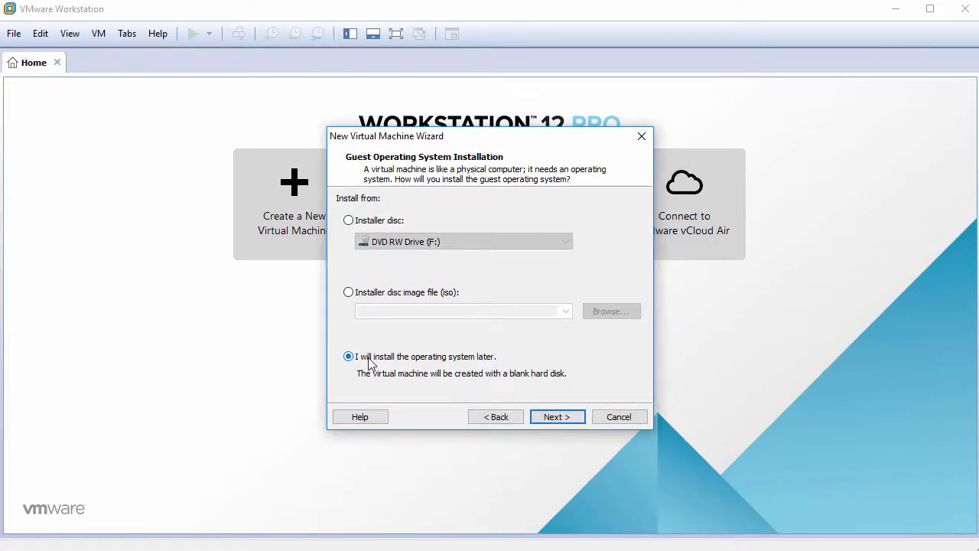
pyautogui.click(560, 417)
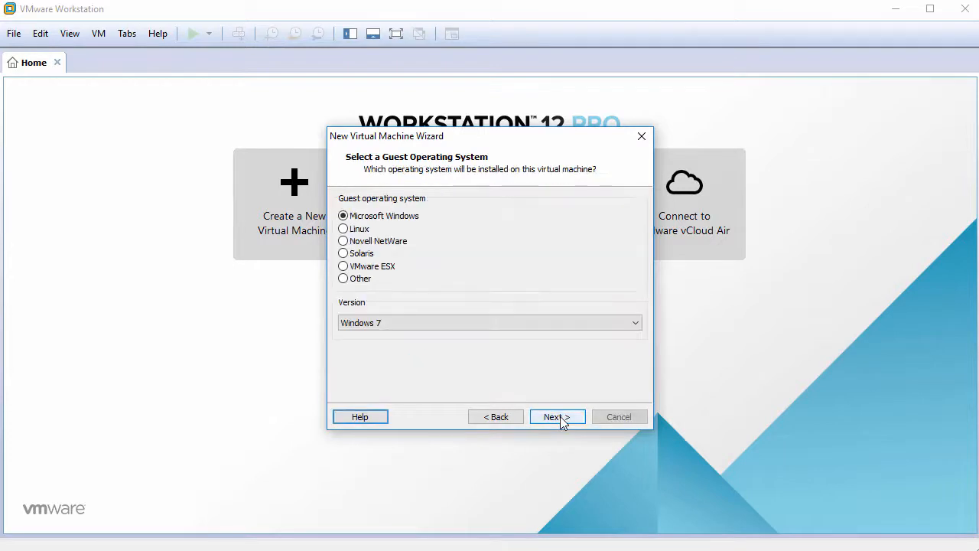
# Set the guest operating system to Linux with version Ubuntu 64-bit
pyautogui.click(364, 231)
pyautogui.click(429, 322)
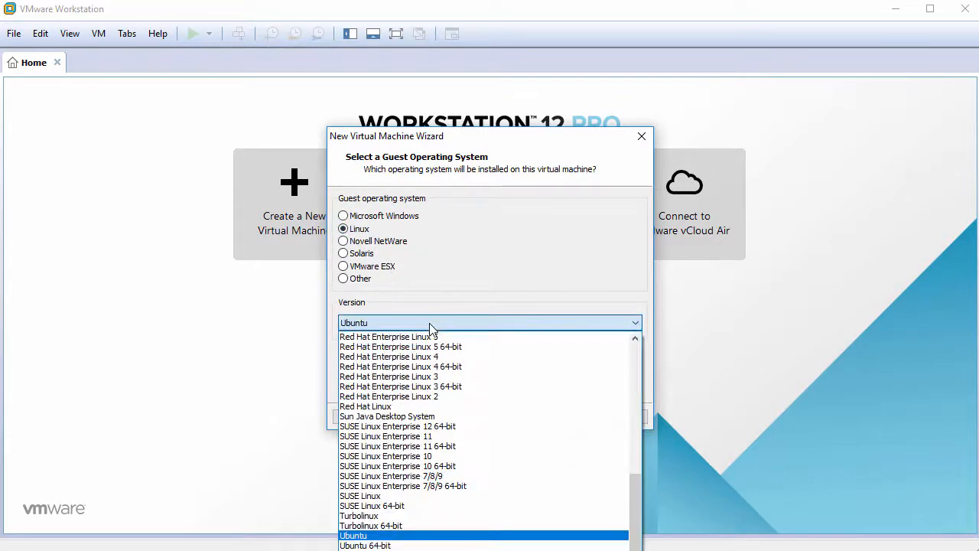
pyautogui.click(397, 545)
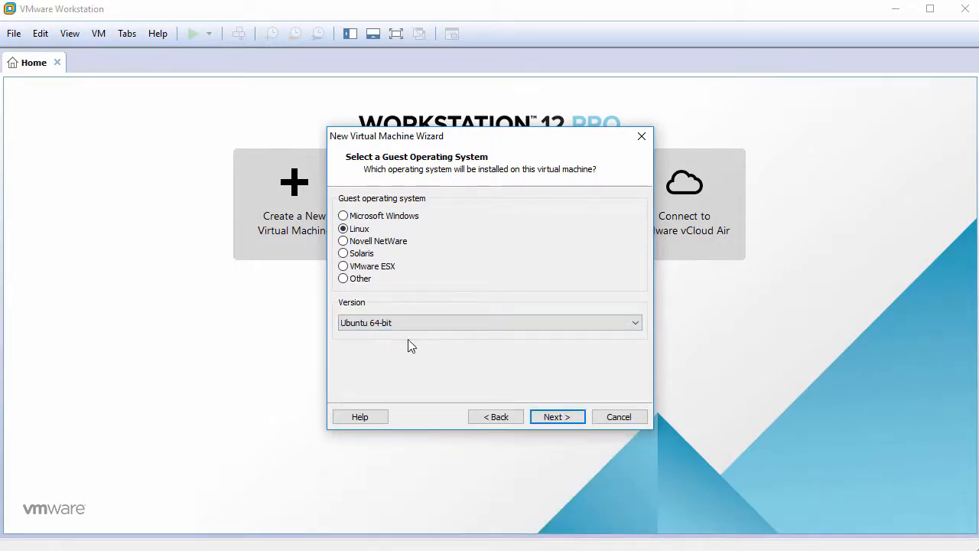
pyautogui.click(555, 417)
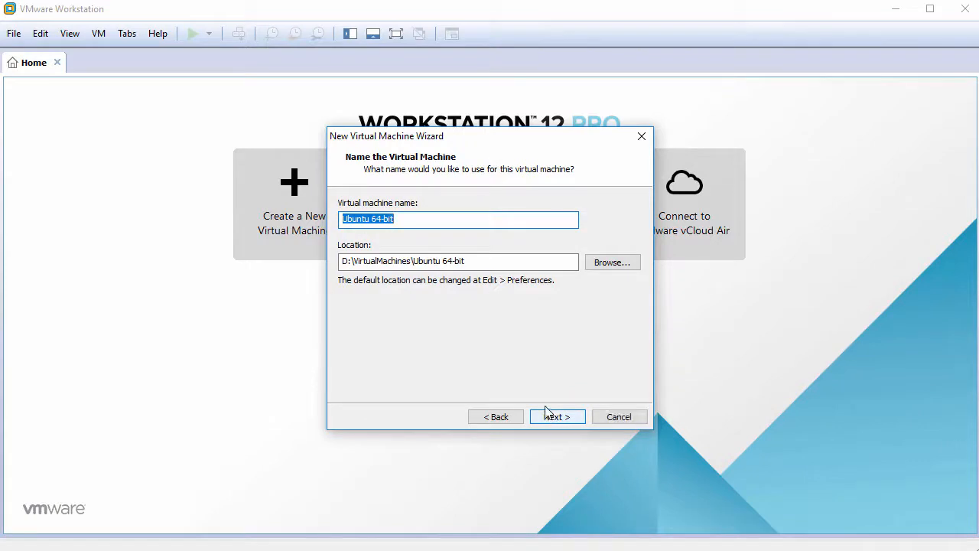
# Name the virtual machine UbuntuBudgie17.10 and give it a 60 GB virtual disk stored as a single file
pyautogui.write('Ubuntu')
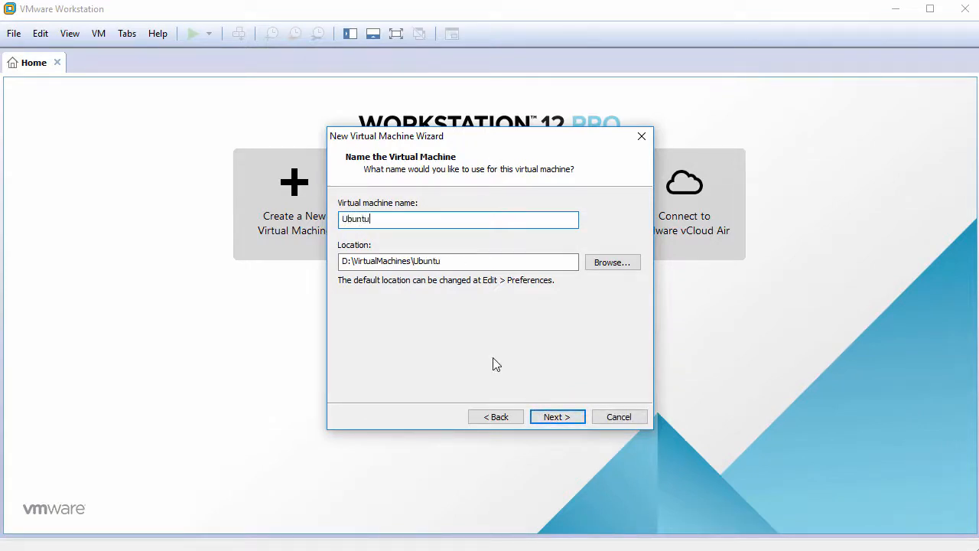
pyautogui.write('Budgie17.10')
pyautogui.click(551, 417)
pyautogui.write('60')
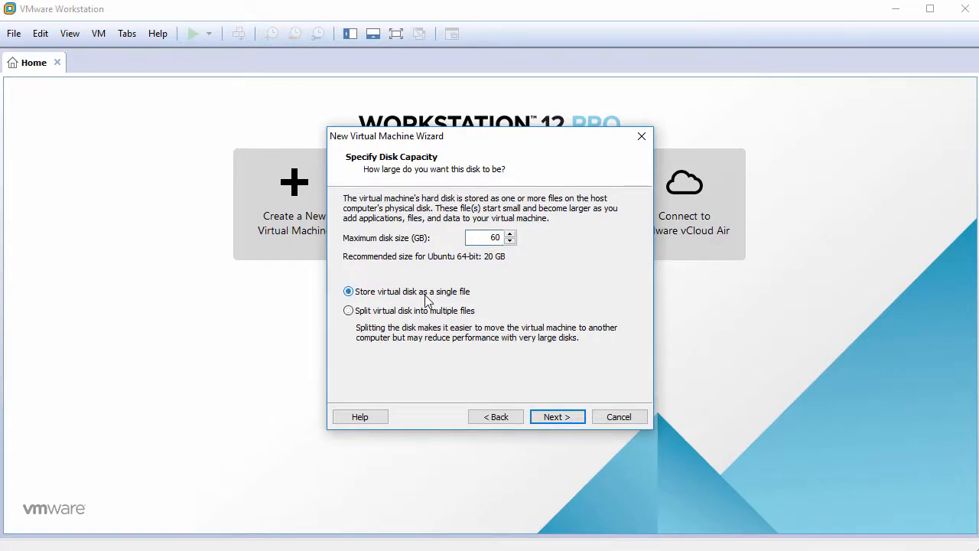
pyautogui.click(557, 417)
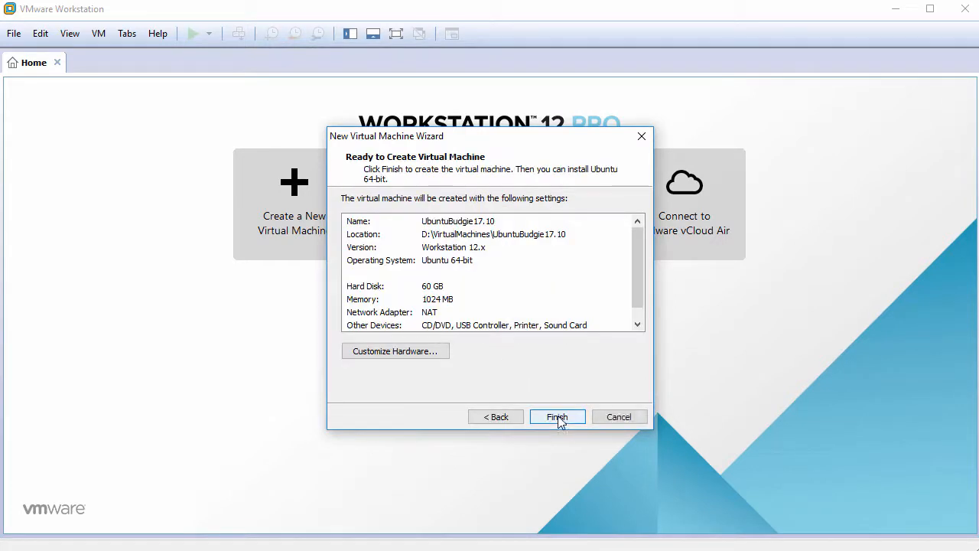
# Customize the hardware with 2048 MB of memory and 2 cores per processor
pyautogui.click(403, 357)
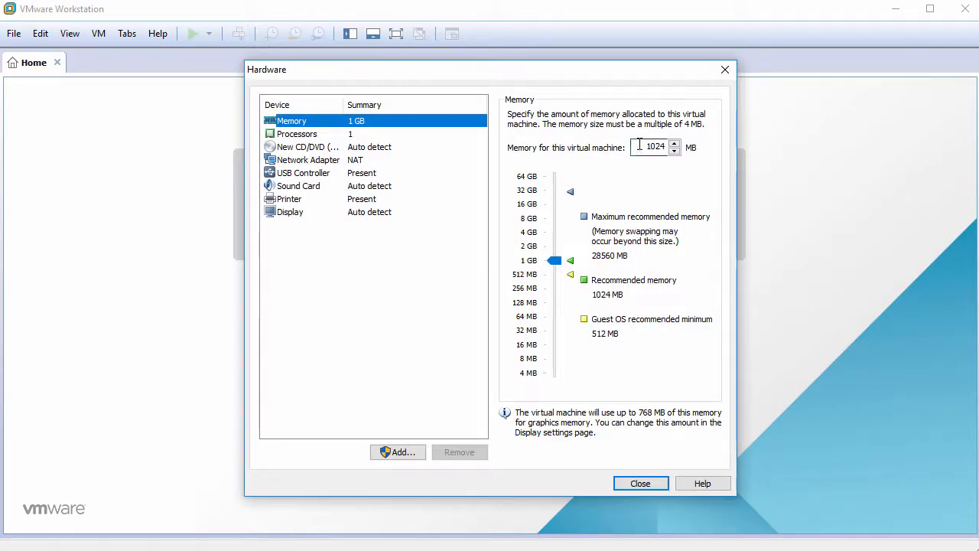
pyautogui.moveTo(634, 146); pyautogui.dragTo(696, 147)
pyautogui.write('2048')
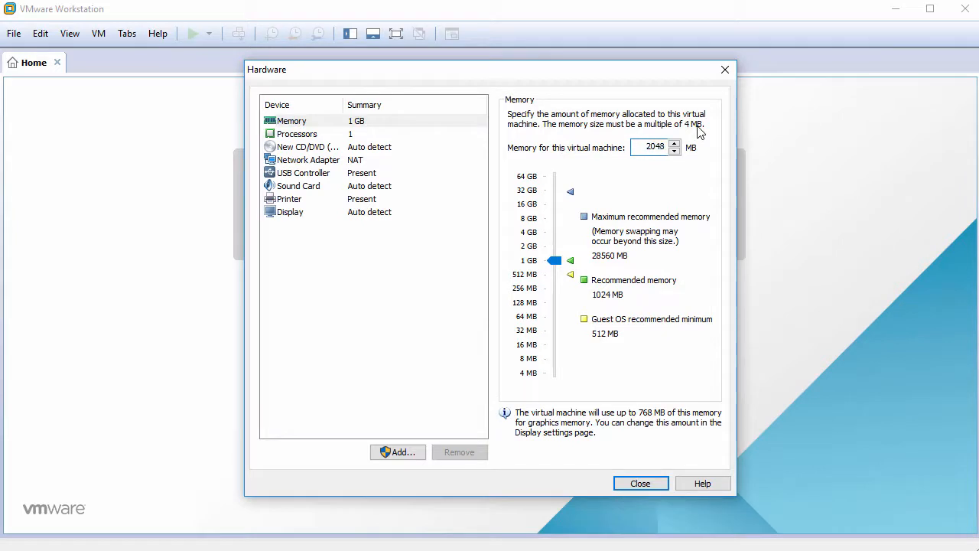
pyautogui.click(349, 136)
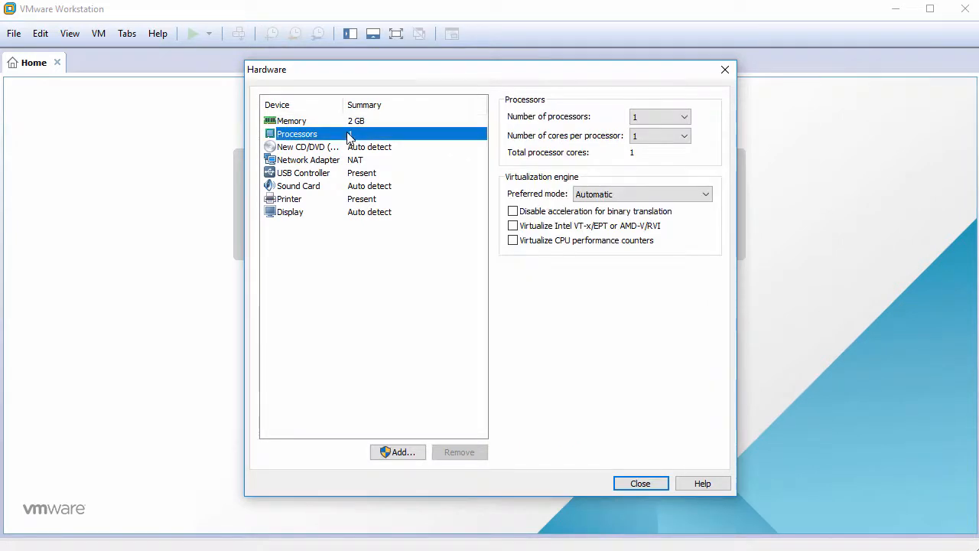
pyautogui.click(646, 136)
pyautogui.click(650, 160)
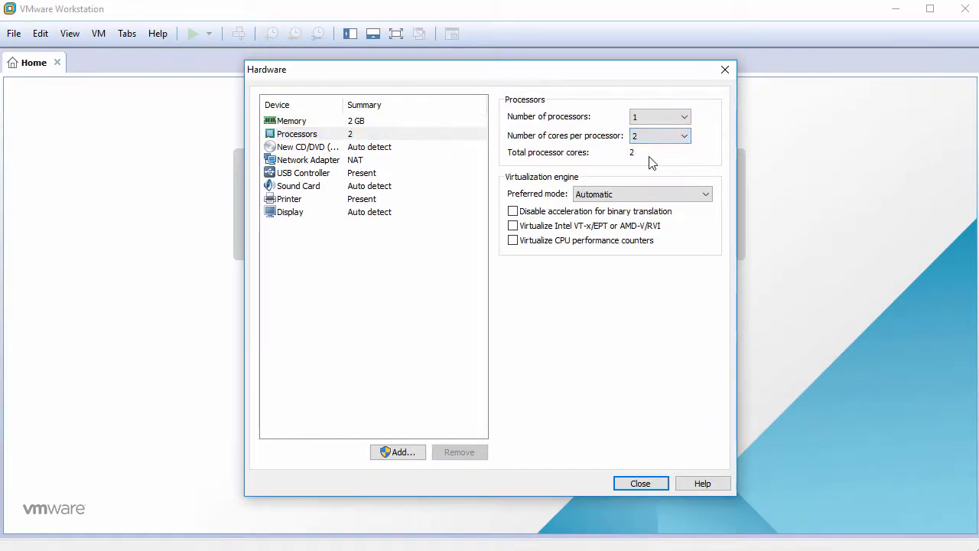
# Connect the virtual CD/DVD drive to the ISO image ubuntu-budgie-17.10-desktop-amd64.iso from the Downloads folder
pyautogui.click(310, 148)
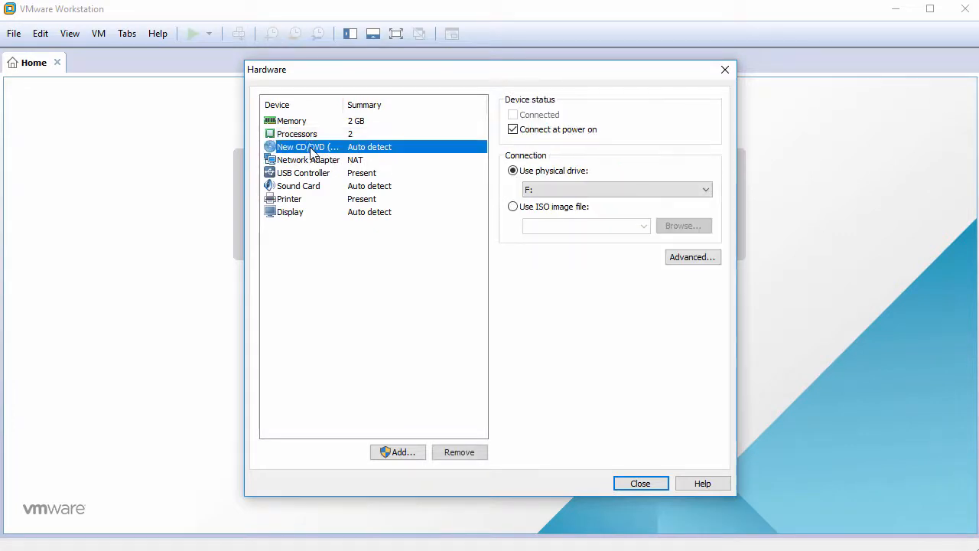
pyautogui.click(514, 208)
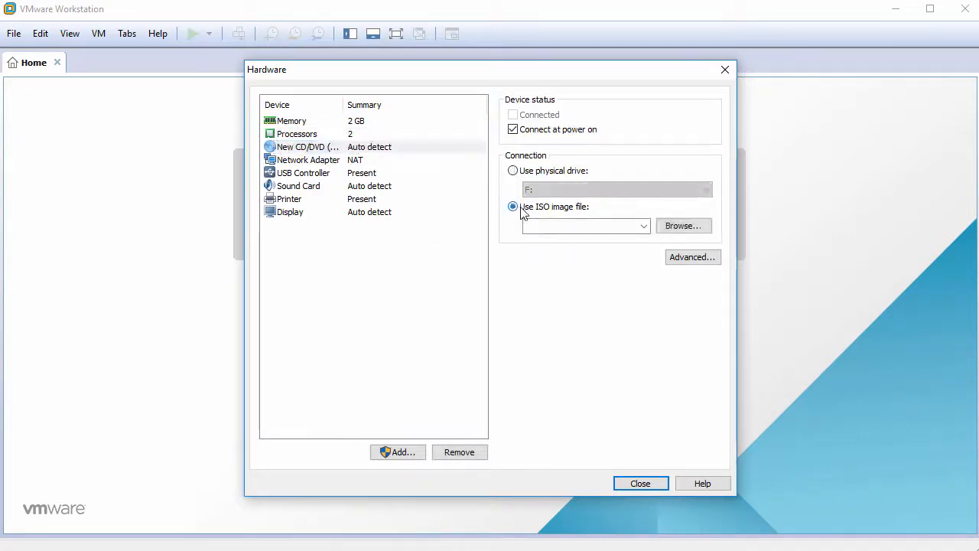
pyautogui.click(683, 226)
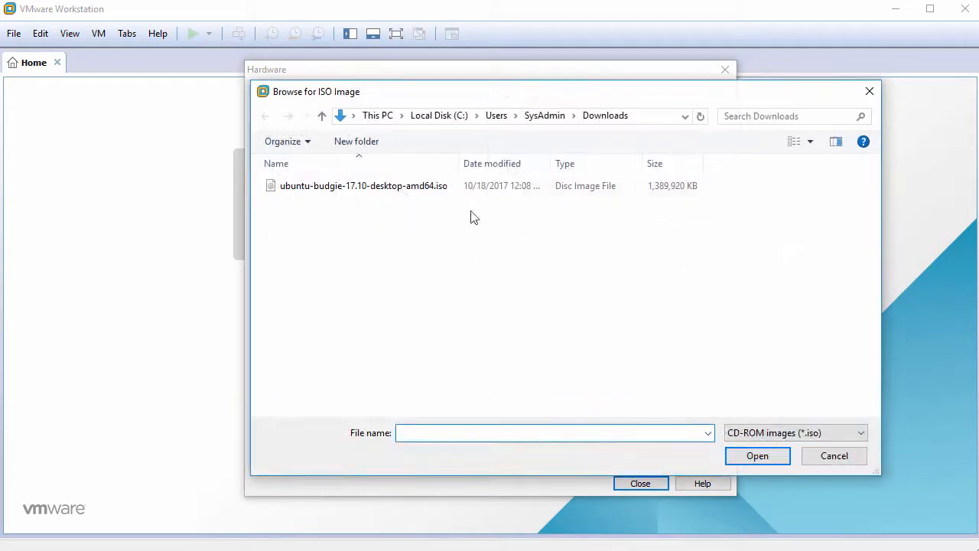
pyautogui.click(403, 195)
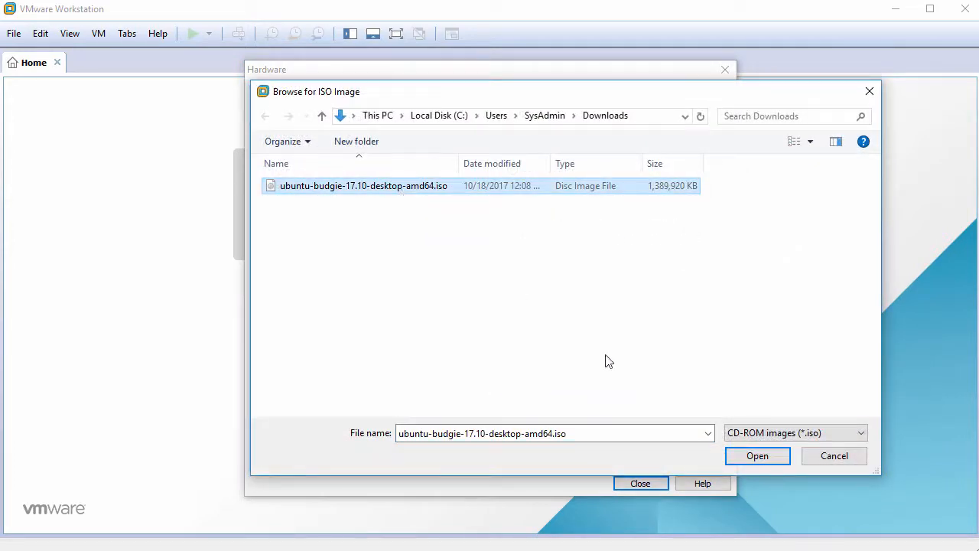
pyautogui.click(756, 455)
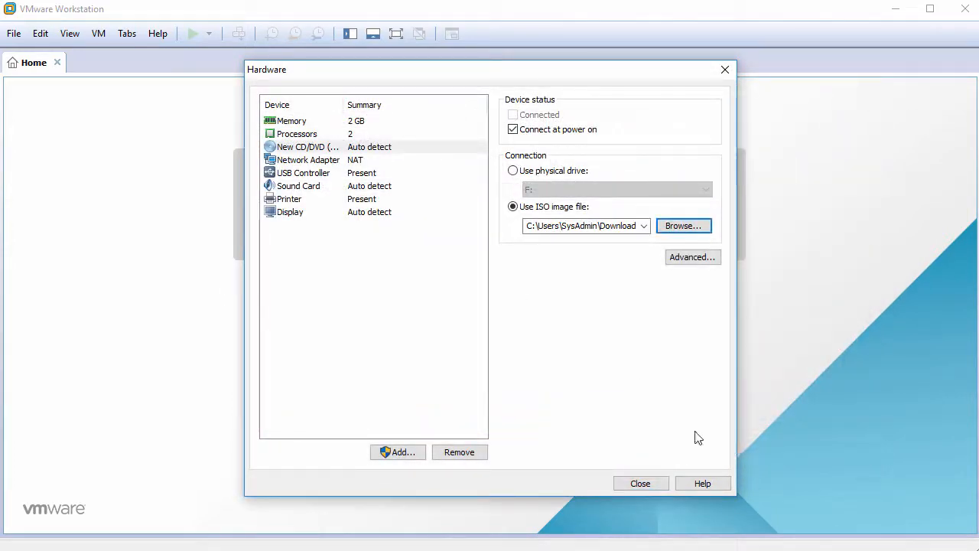
# Remove the USB controller, sound card and printer from the virtual machine's hardware
pyautogui.click(323, 175)
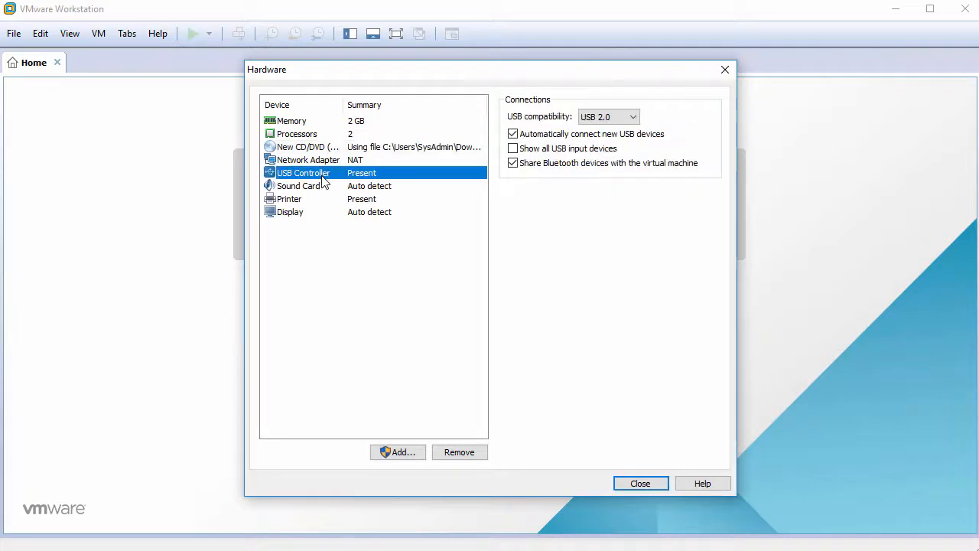
pyautogui.click(453, 453)
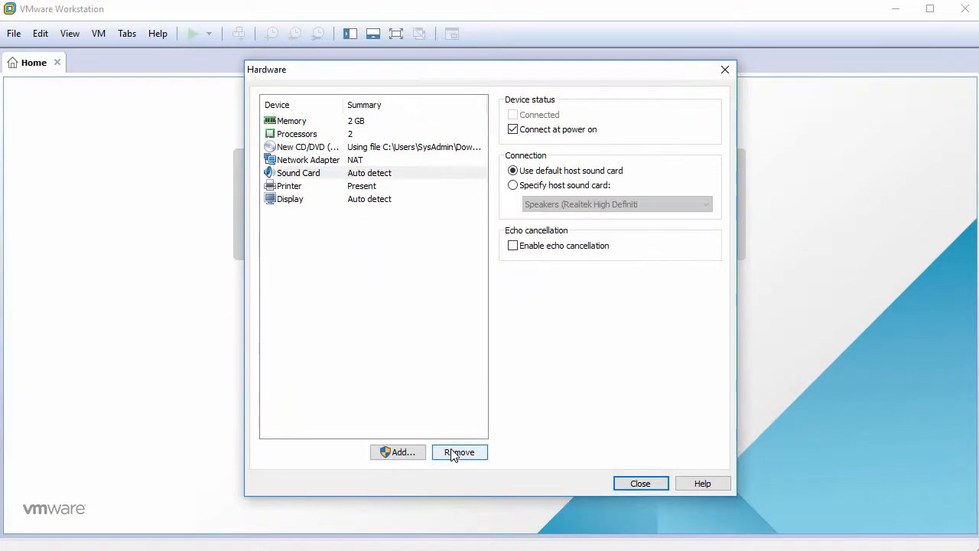
pyautogui.click(453, 453)
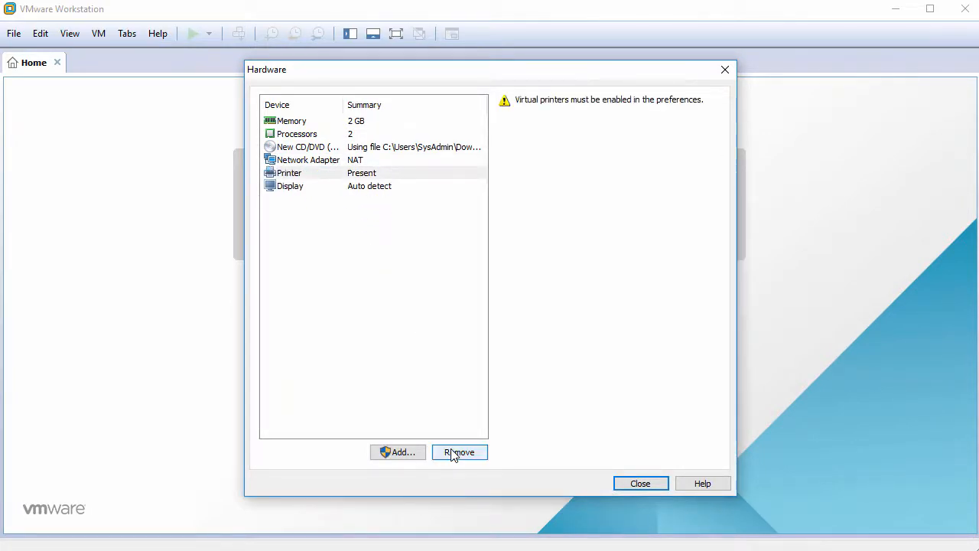
pyautogui.click(451, 451)
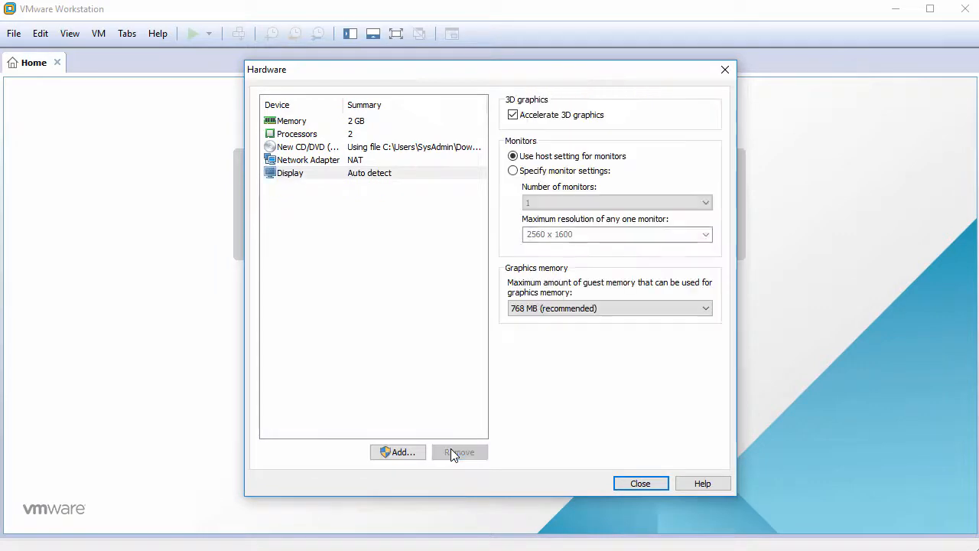
# Disable 3D graphics acceleration for the display and finish creating the virtual machine
pyautogui.click(417, 182)
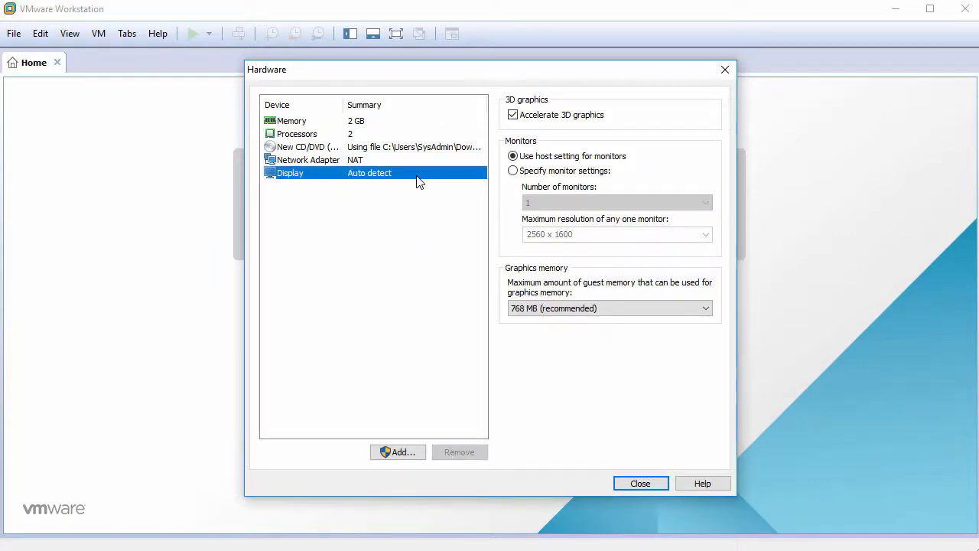
pyautogui.click(513, 115)
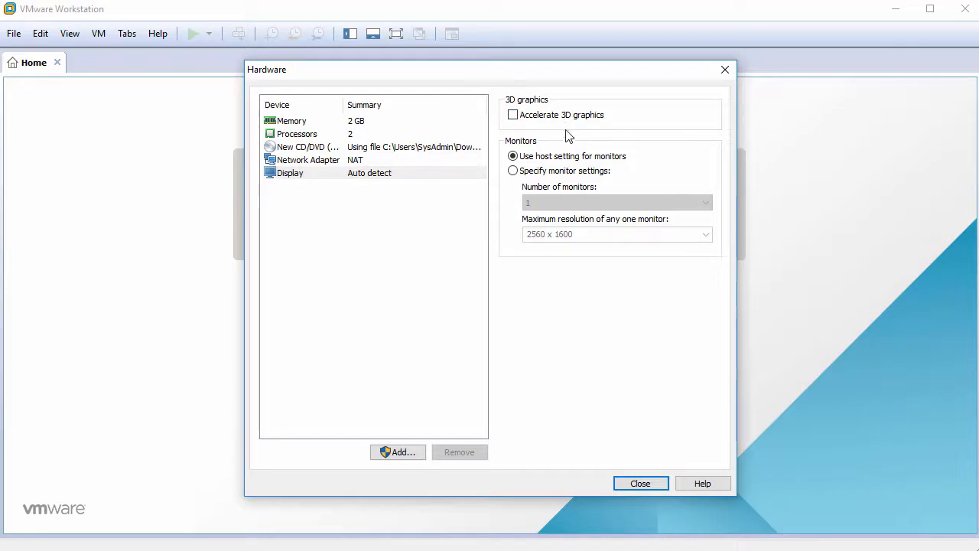
pyautogui.click(639, 484)
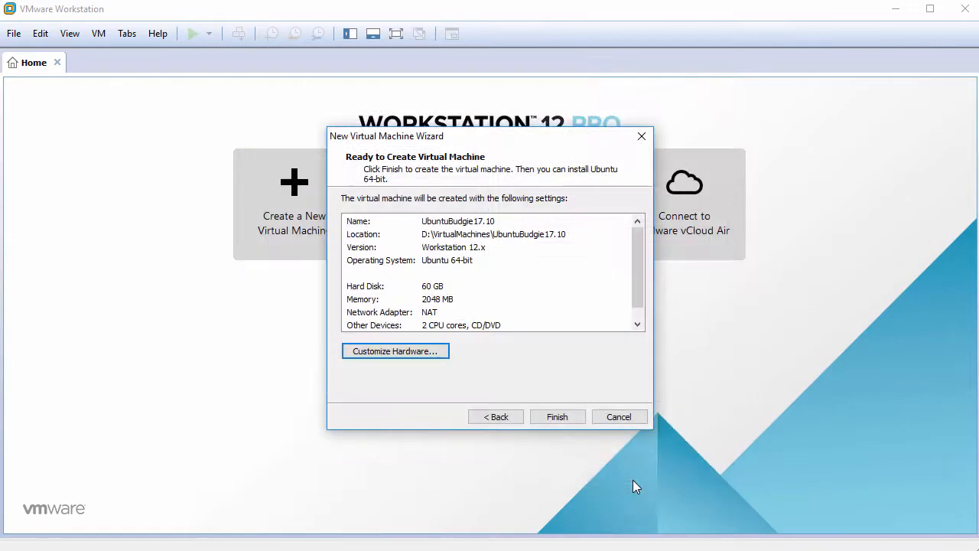
pyautogui.click(556, 419)
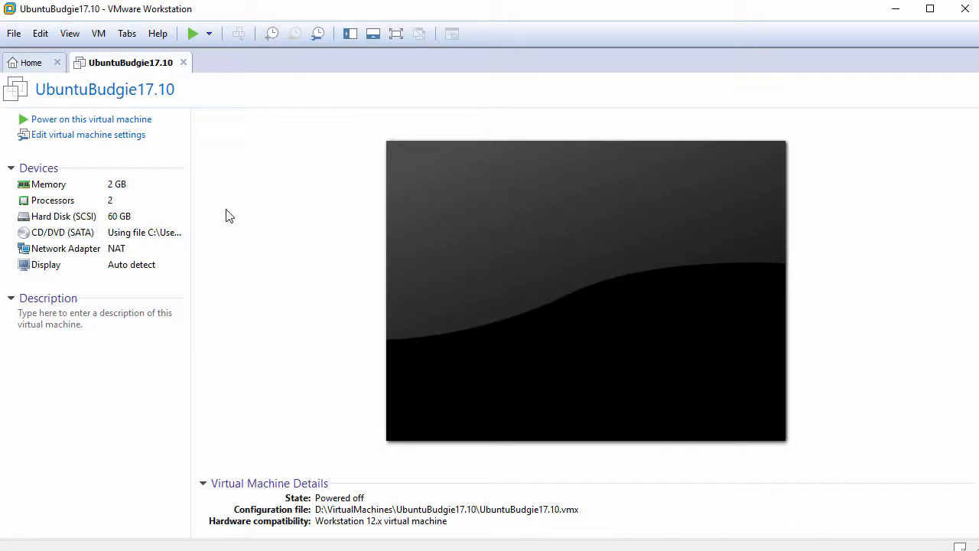
# Power on the UbuntuBudgie17.10 virtual machine, dismiss the installation hint and direct input to the guest
pyautogui.click(78, 121)
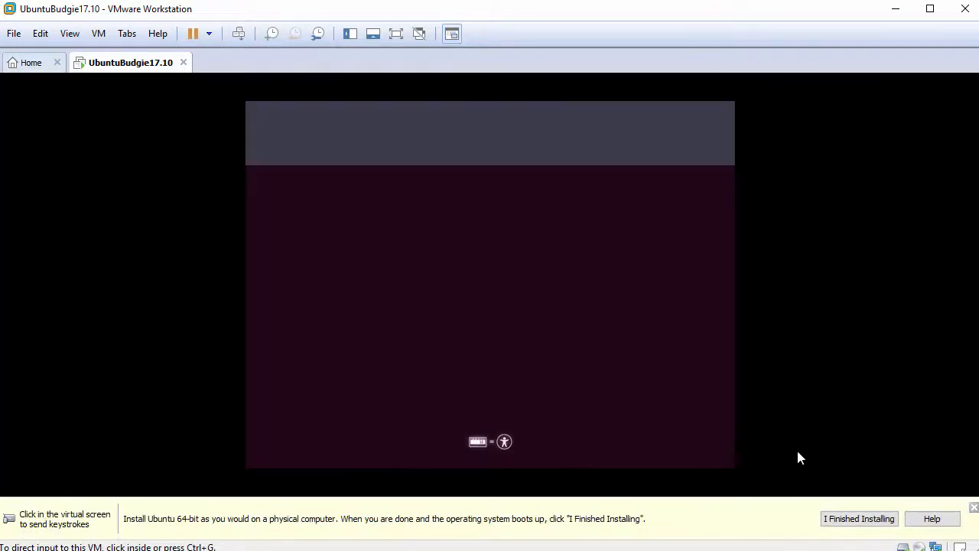
pyautogui.click(973, 509)
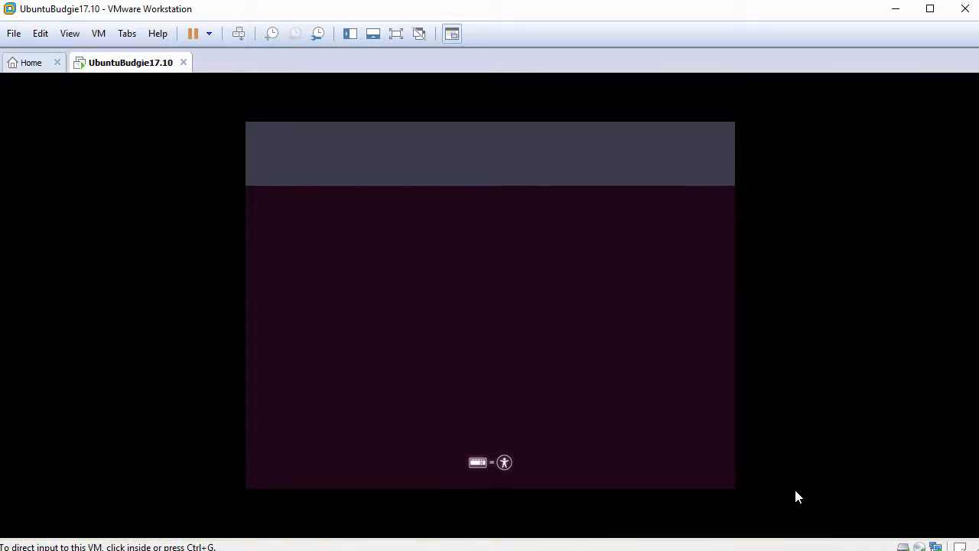
pyautogui.click(522, 359)
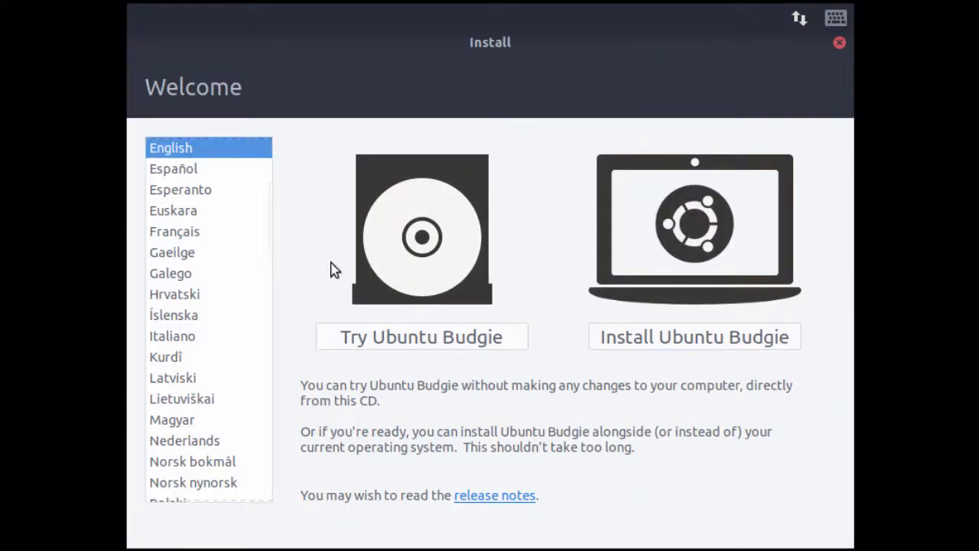
# Keep English as the installer language and start the Ubuntu Budgie installation
pyautogui.moveTo(145, 85); pyautogui.dragTo(258, 109)
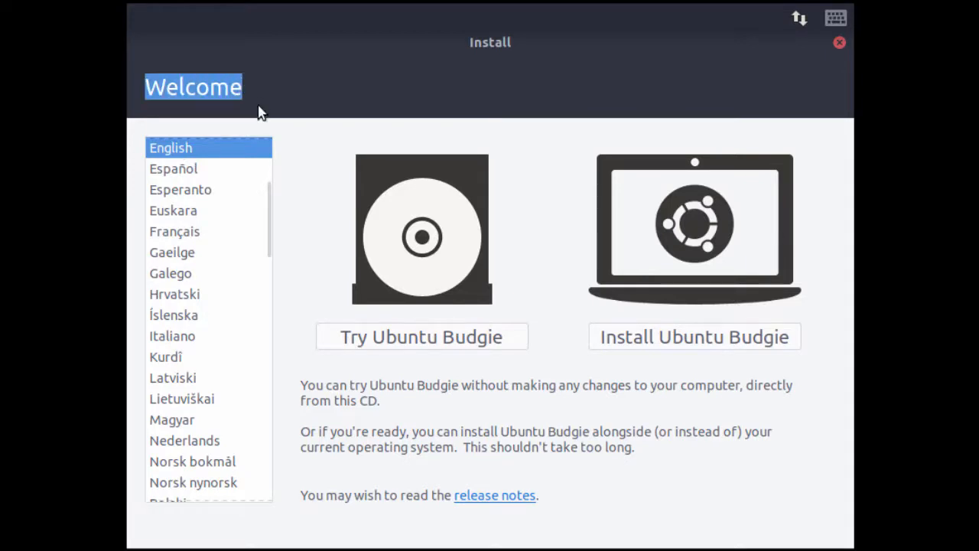
pyautogui.scroll(-2, 267, 222)
pyautogui.moveTo(268, 228); pyautogui.dragTo(267, 195)
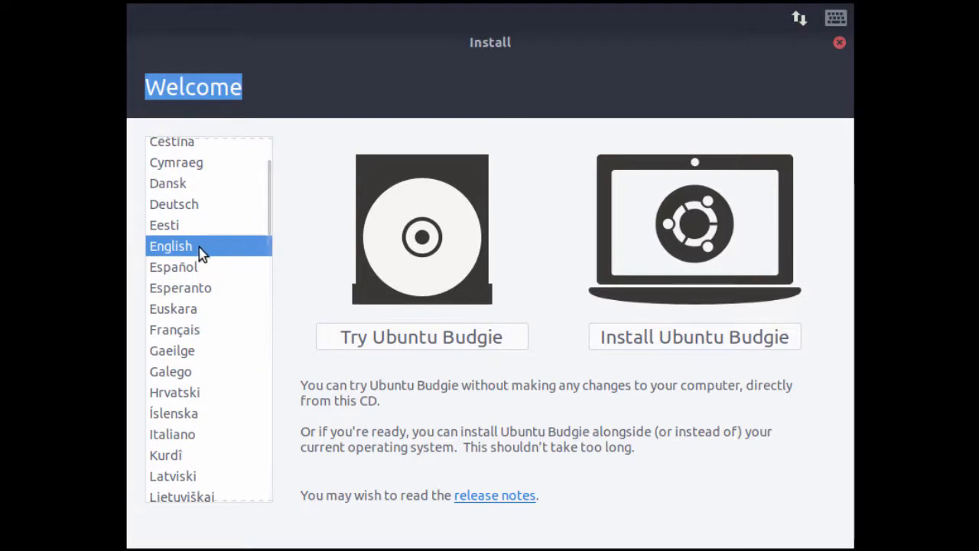
pyautogui.click(656, 347)
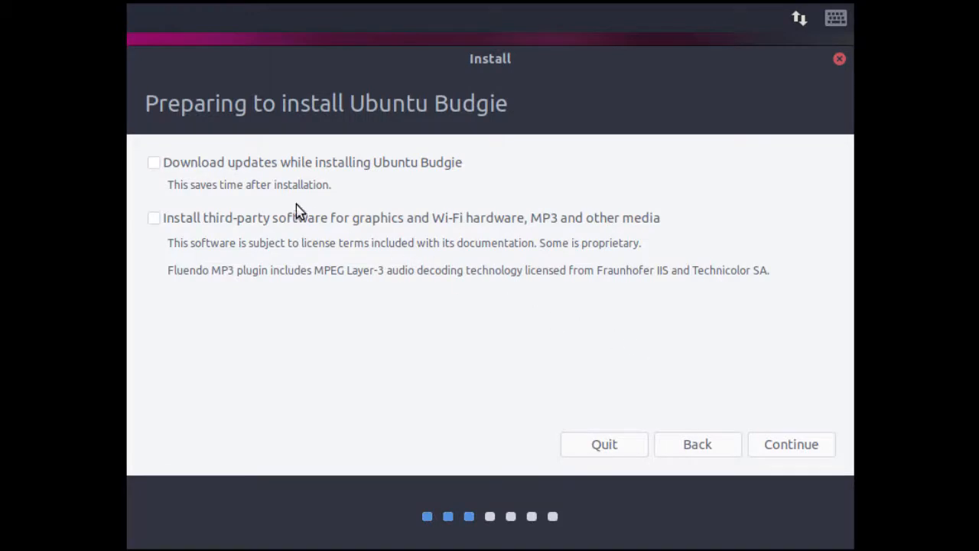
# Enable downloading updates during installation and installing third-party software, and continue to the installation type
pyautogui.click(164, 167)
pyautogui.click(156, 224)
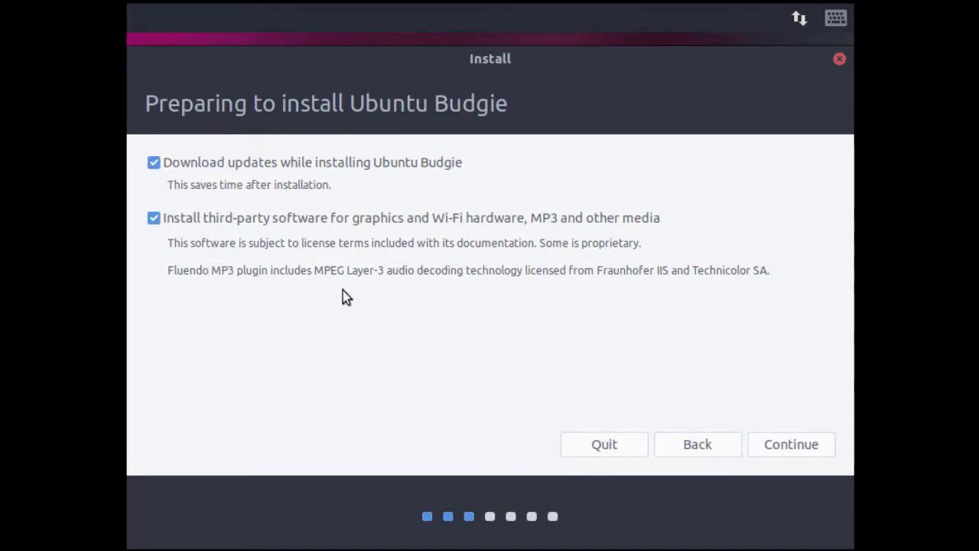
pyautogui.click(781, 444)
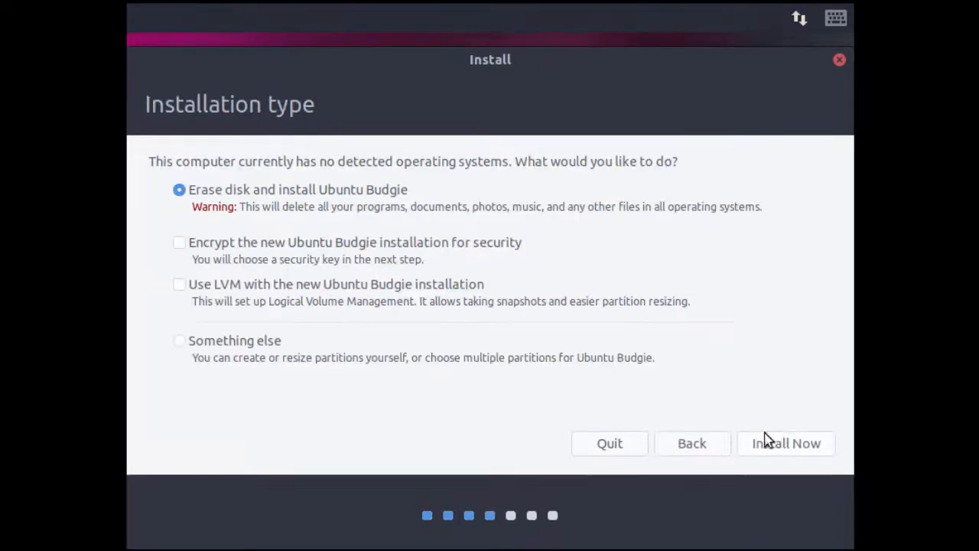
# Keep the option to erase the disk and install Ubuntu Budgie, start the installation and confirm writing the changes to disk
pyautogui.moveTo(151, 161); pyautogui.dragTo(692, 159)
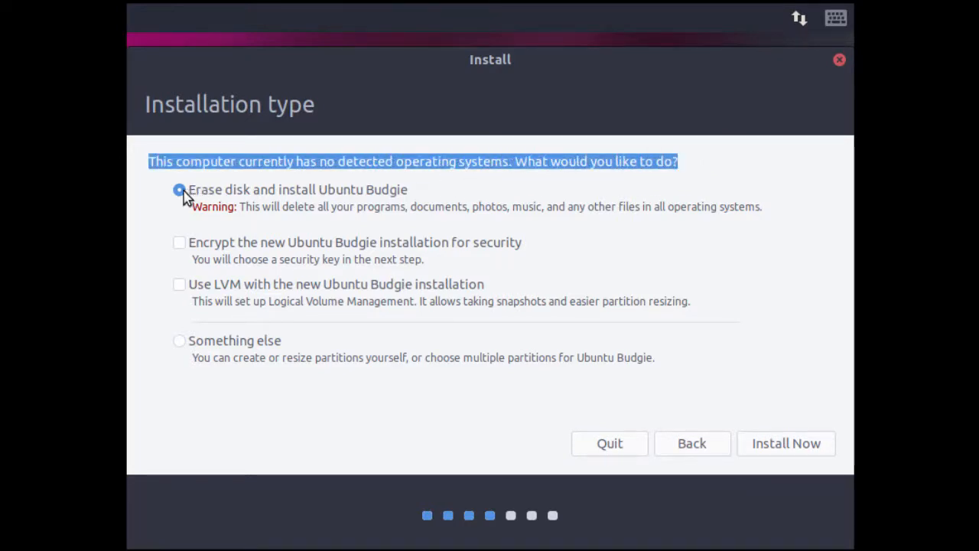
pyautogui.click(782, 442)
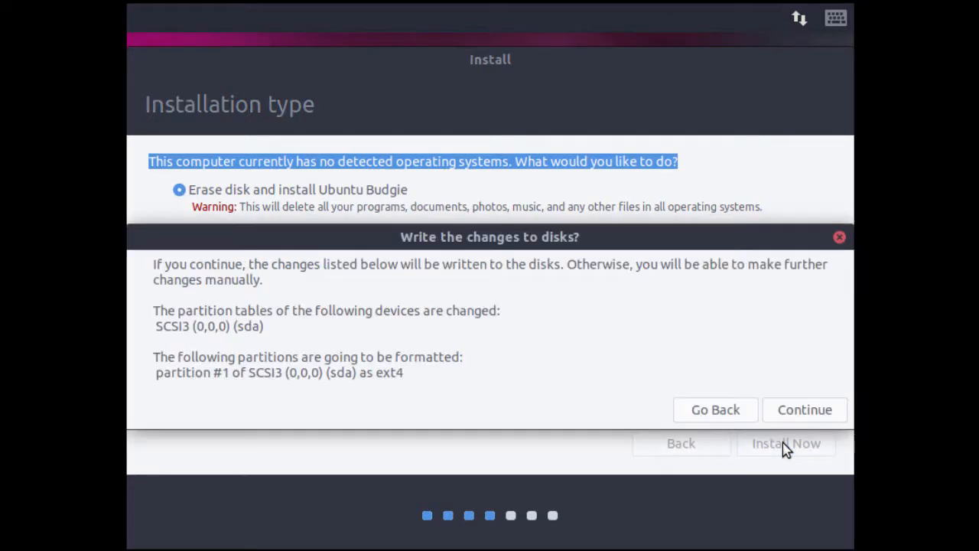
pyautogui.click(804, 412)
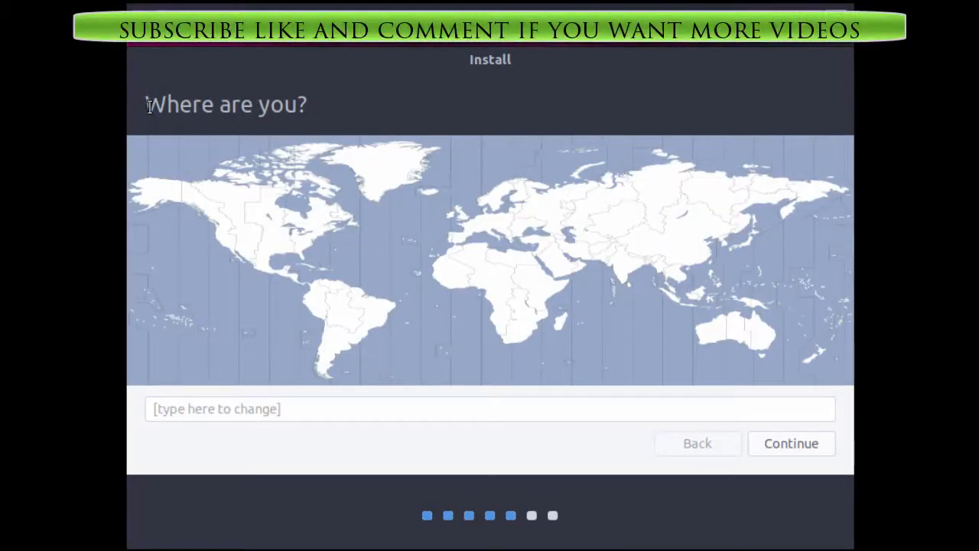
# Set the time zone location to Los Angeles on the world map and continue to the keyboard layout
pyautogui.moveTo(151, 109); pyautogui.dragTo(350, 125)
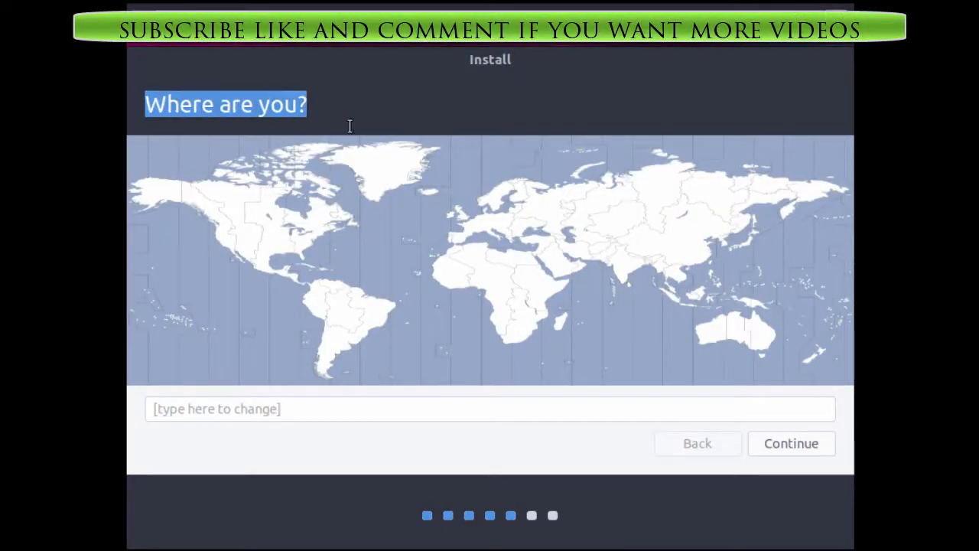
pyautogui.click(228, 242)
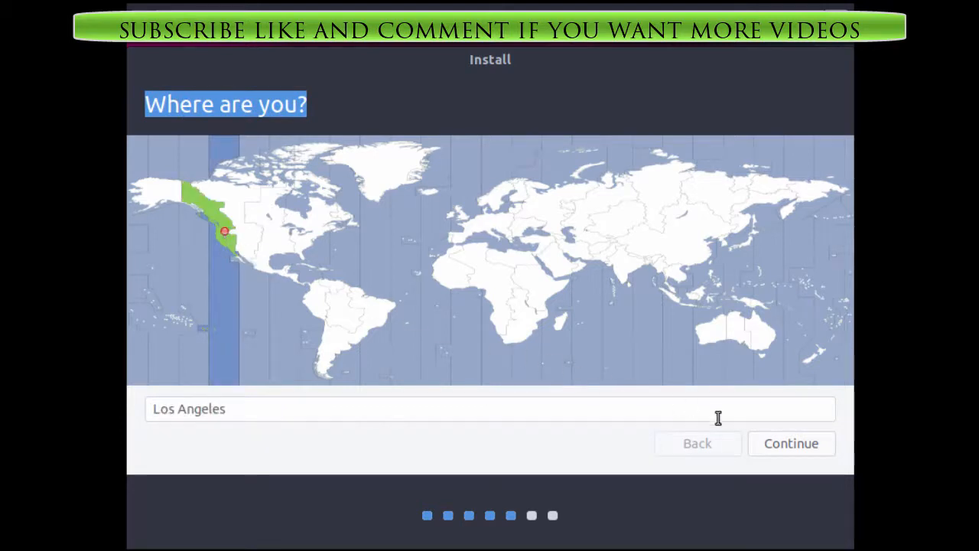
pyautogui.click(788, 446)
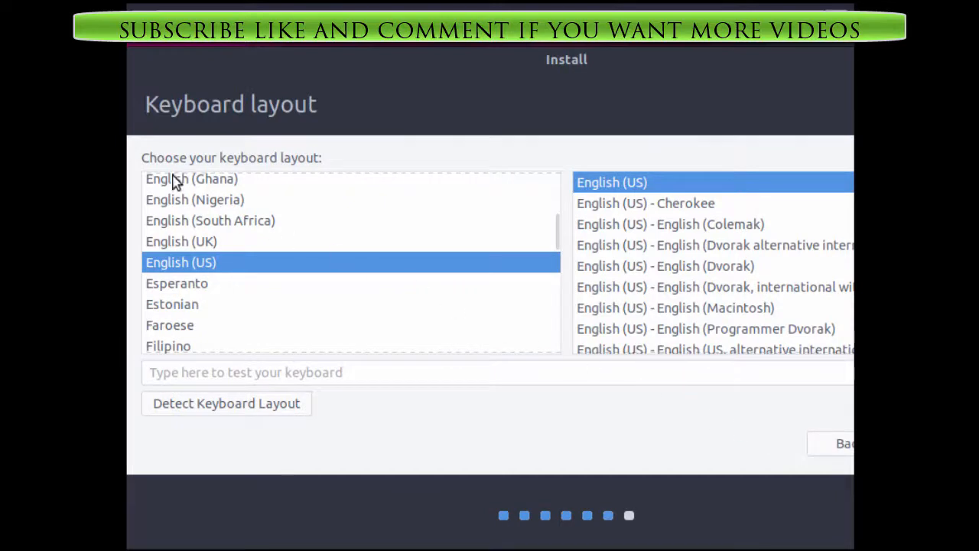
# Look through the keyboard layouts, keep English (US) as layout and variant, and continue to the user details
pyautogui.moveTo(141, 157); pyautogui.dragTo(359, 158)
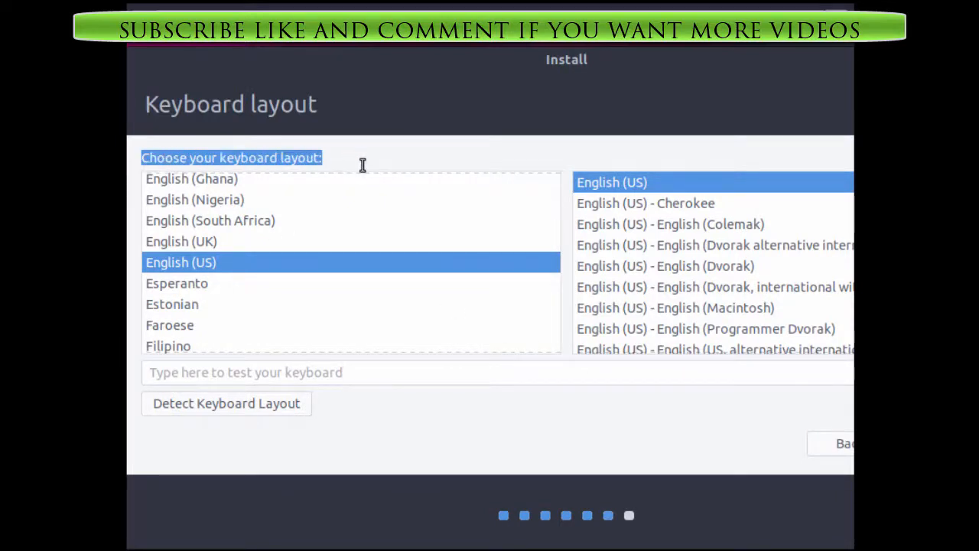
pyautogui.scroll(-2, 556, 242)
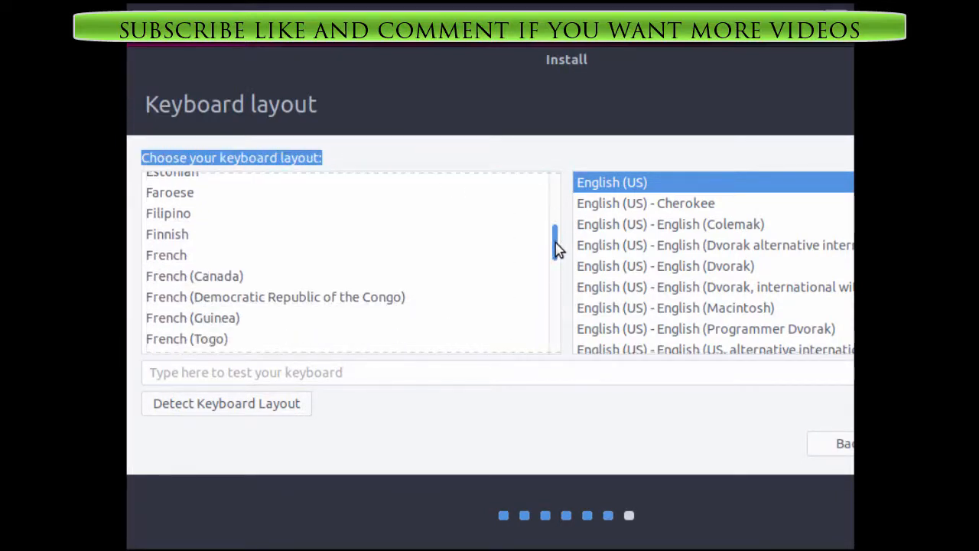
pyautogui.scroll(2, 556, 241)
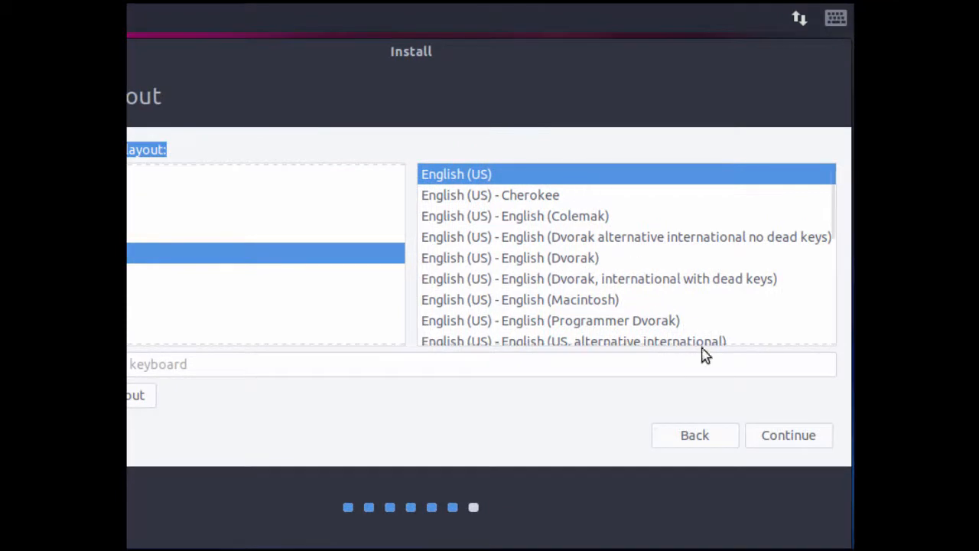
pyautogui.click(776, 436)
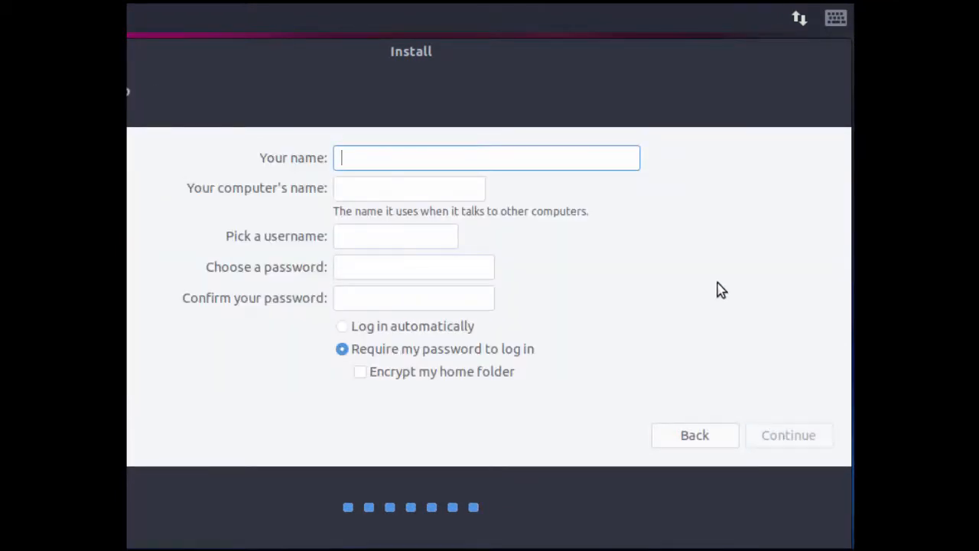
# Enter the user's full name, name the computer ubuntubudgie17 and keep the suggested username
pyautogui.write('John Smith')
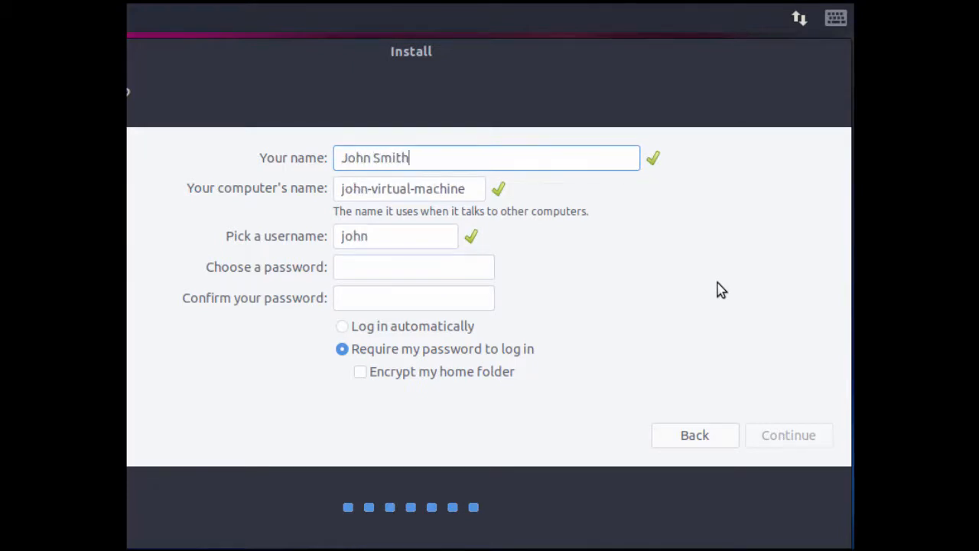
pyautogui.press('Tab')
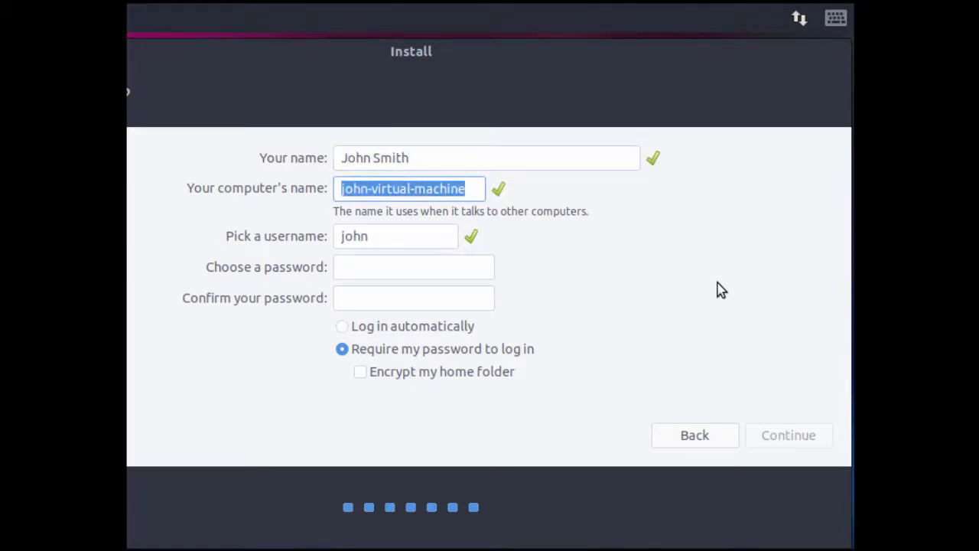
pyautogui.write('ubuntubudgie17')
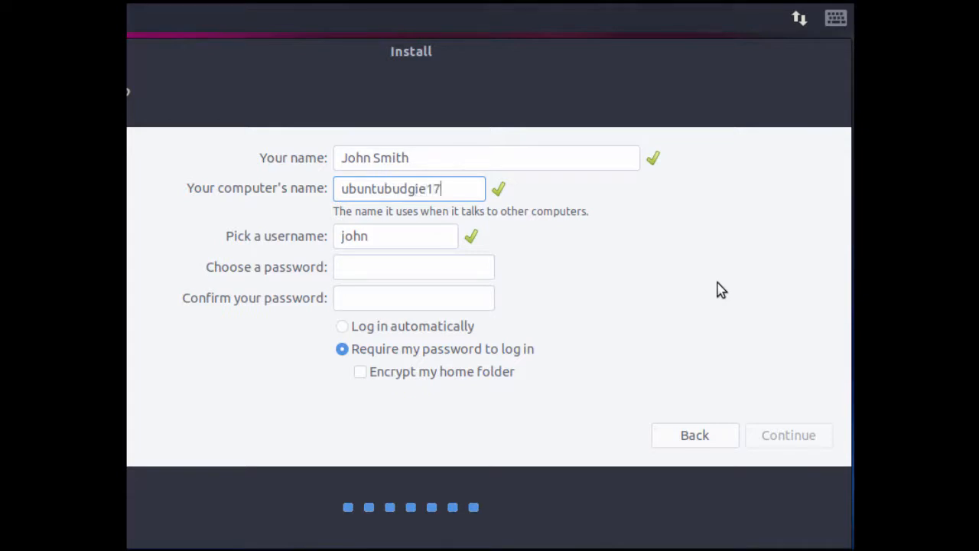
pyautogui.press('Tab')
pyautogui.press('Tab')
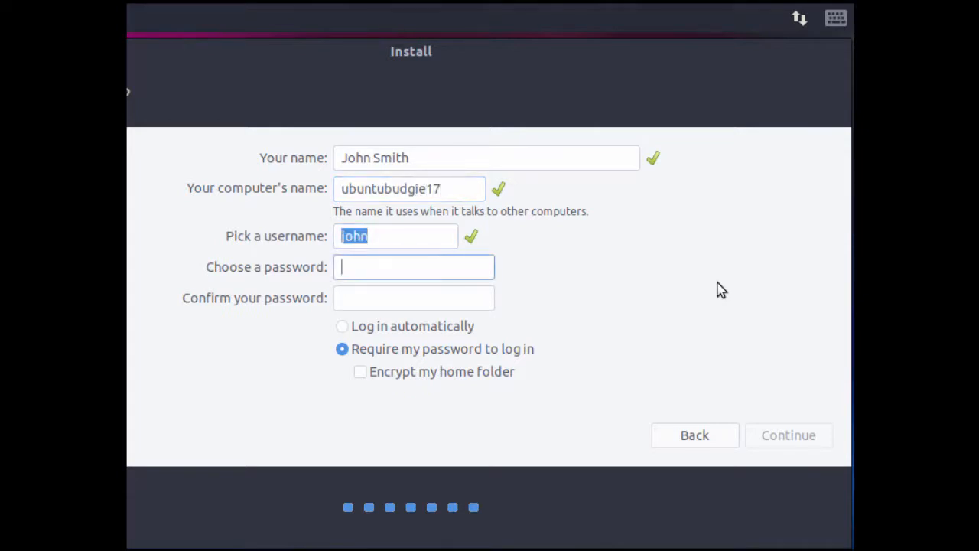
# Enter and confirm the account password, keep the password required at login, and continue with the installation
pyautogui.write('**********')
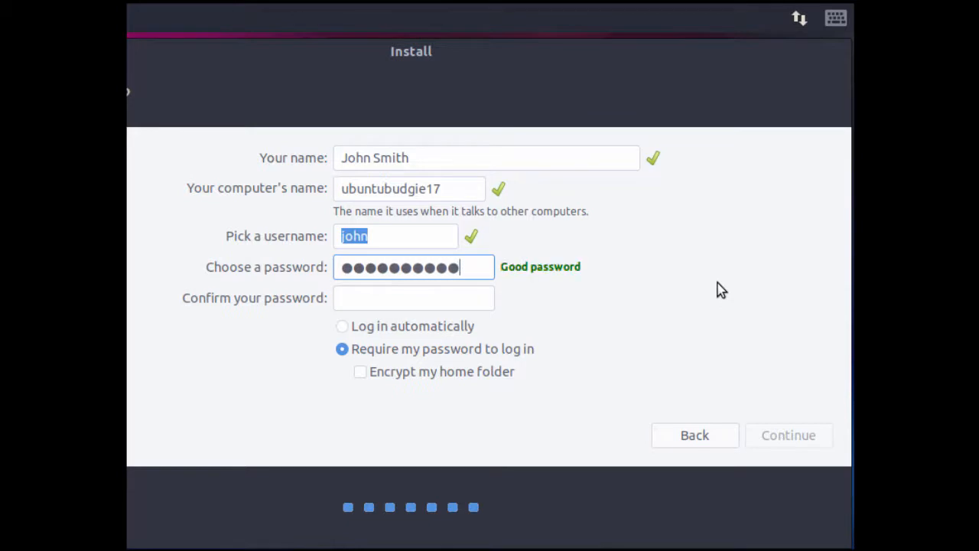
pyautogui.press('Tab')
pyautogui.write('**********')
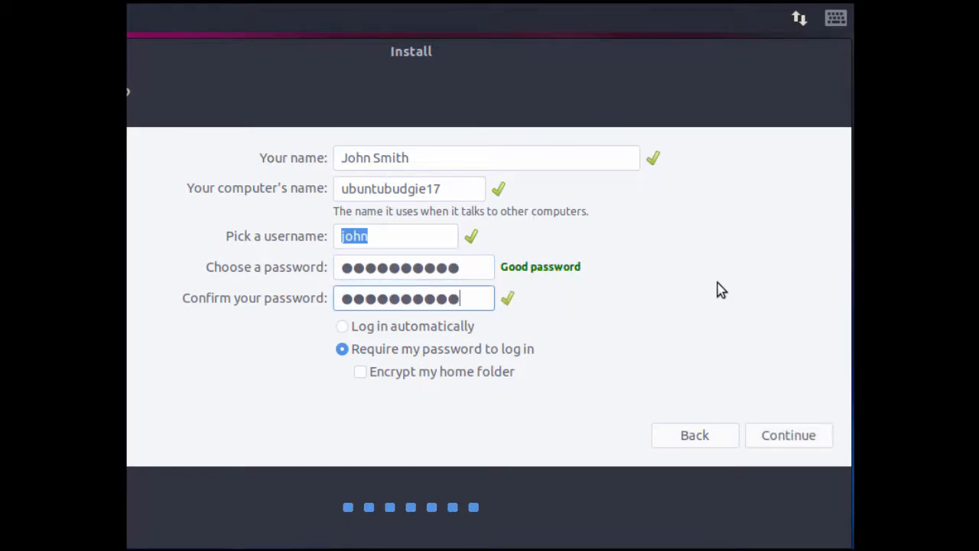
pyautogui.click(775, 436)
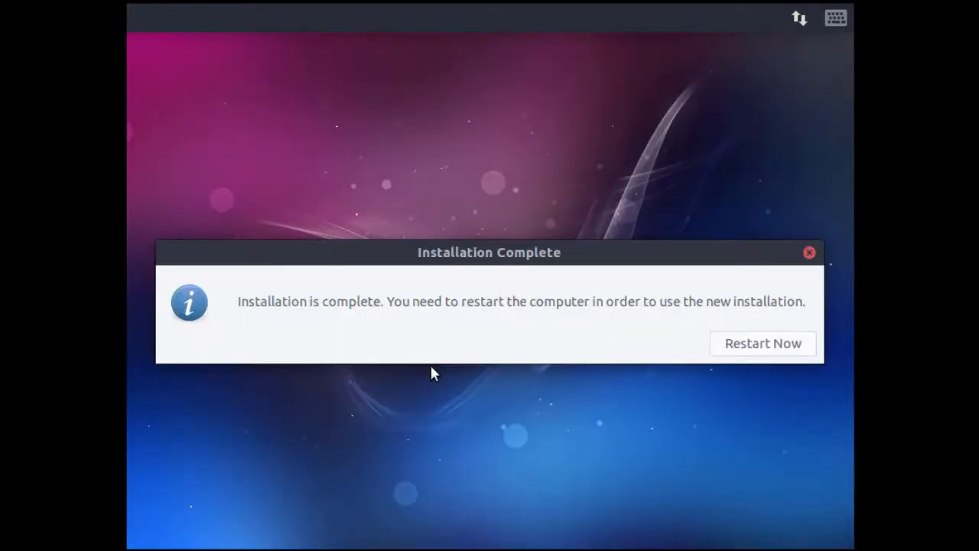
# Restart the virtual machine from the completed installation and acknowledge the request to remove the installation medium
pyautogui.moveTo(241, 301); pyautogui.dragTo(391, 301)
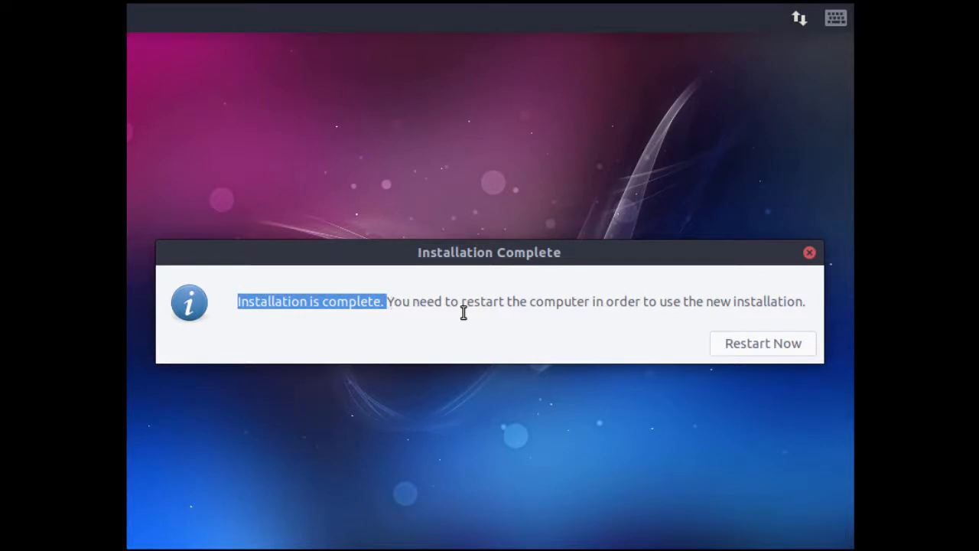
pyautogui.click(739, 346)
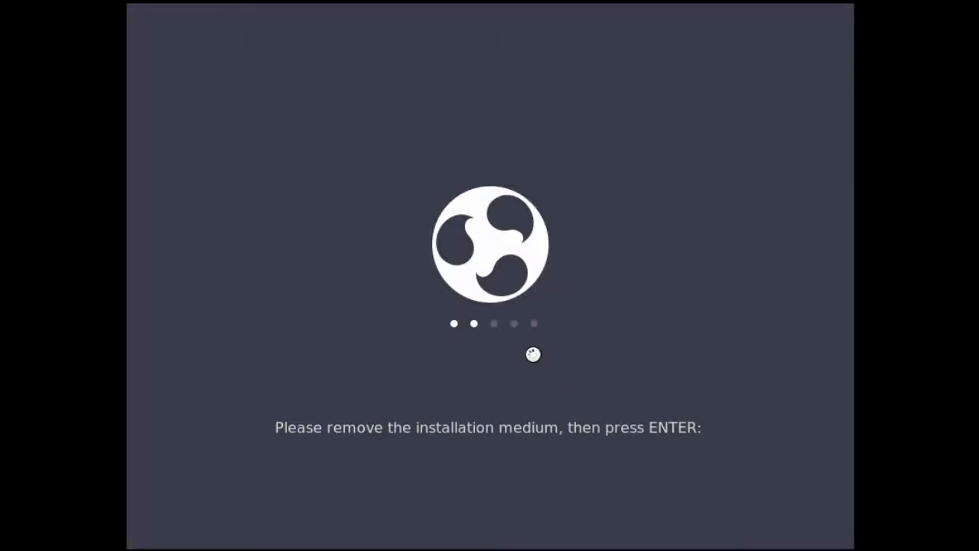
pyautogui.press('Return')
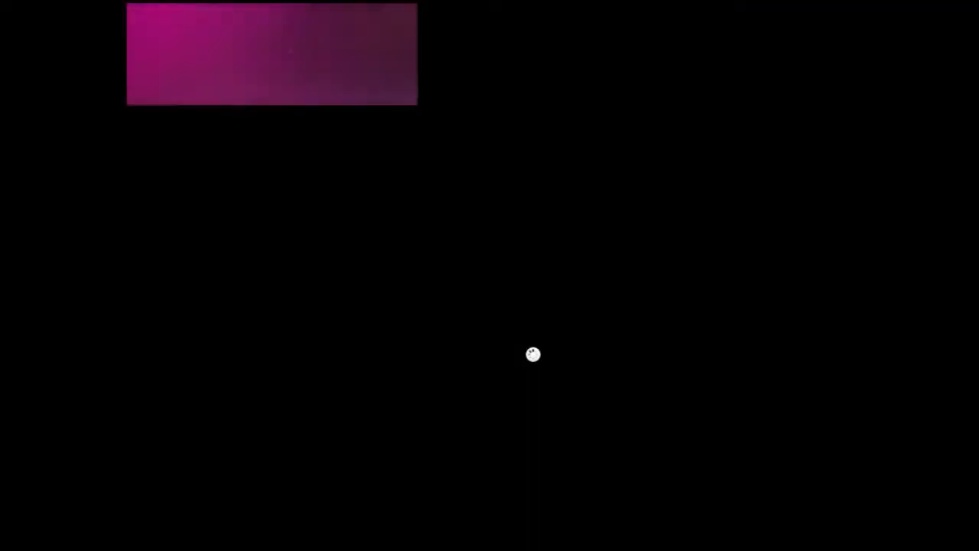
# Log in to the new system with the account password and close the Budgie Welcome window
pyautogui.write('•••••••••••')
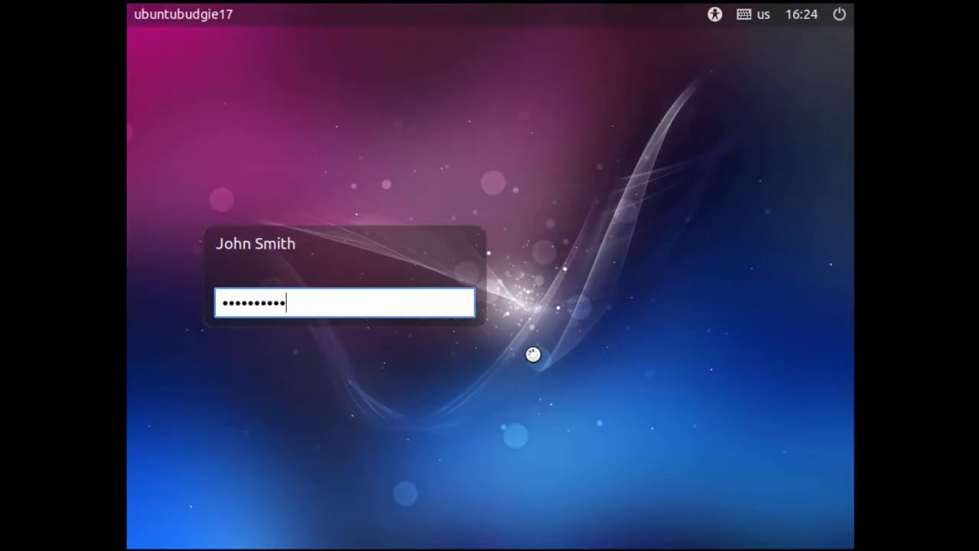
pyautogui.press('Return')
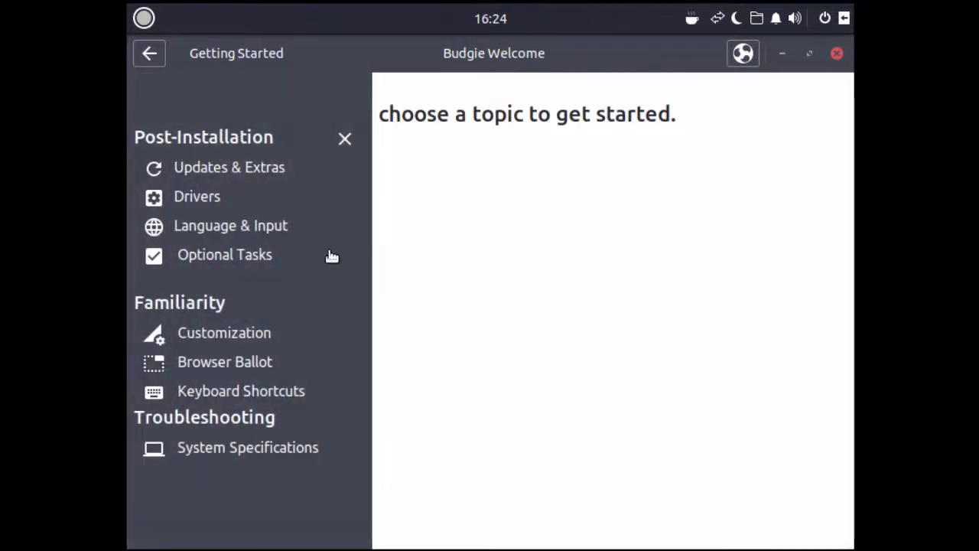
pyautogui.click(837, 55)
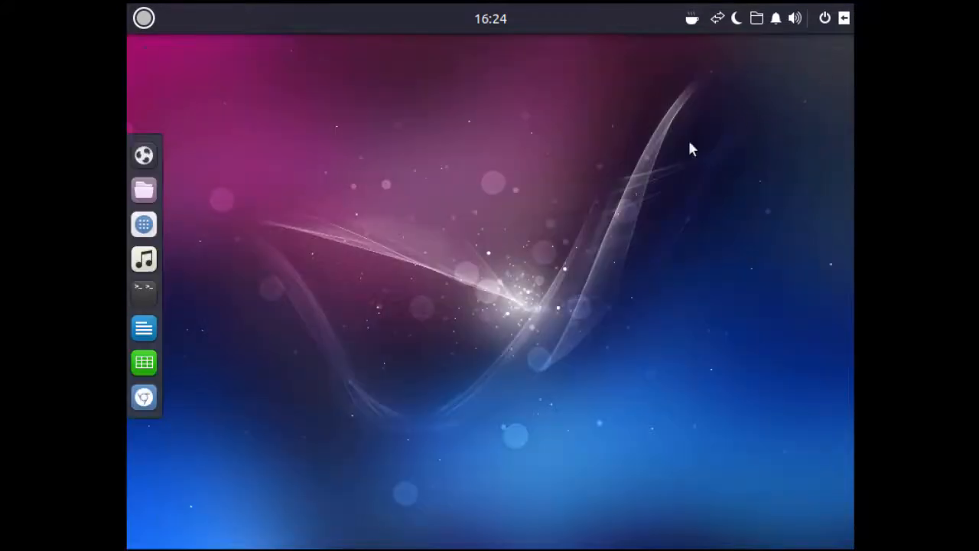
pyautogui.click(144, 18)
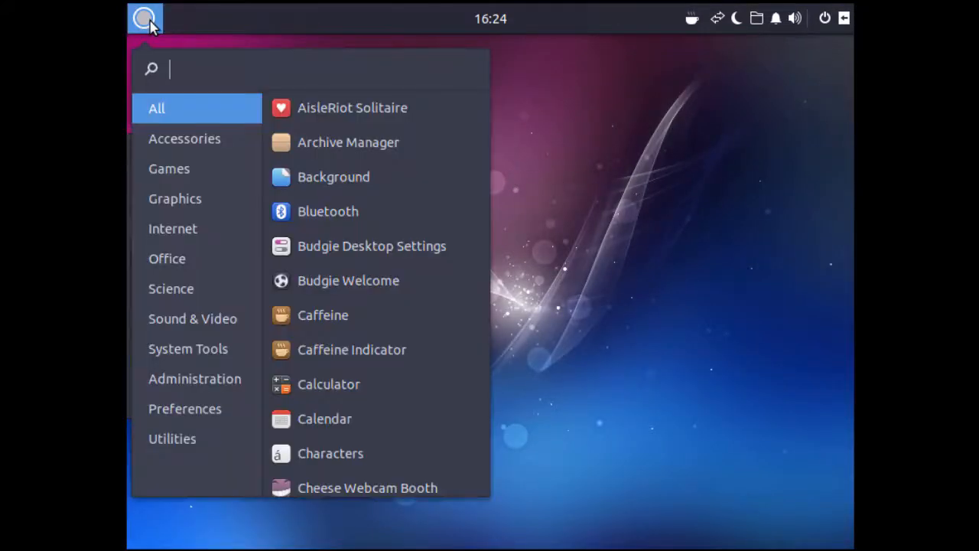
pyautogui.click(571, 267)
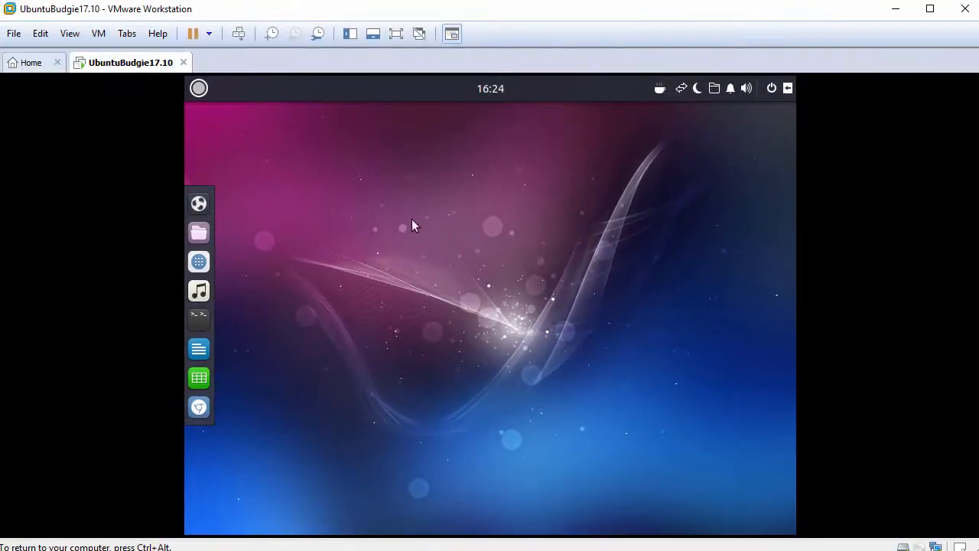
pyautogui.click(73, 35)
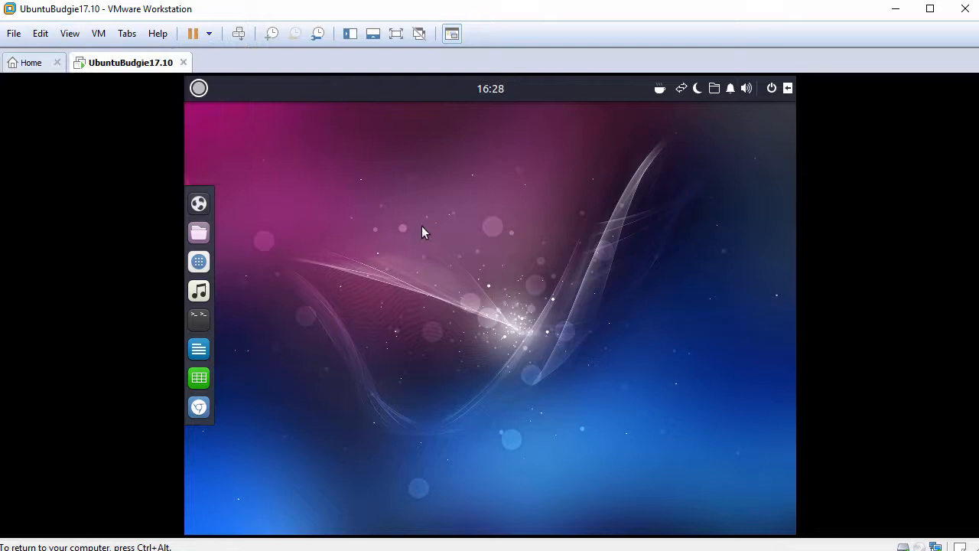
# Open a Tilix terminal from the desktop, restore its window from the maximized state and enlarge its text
pyautogui.rightClick(419, 208)
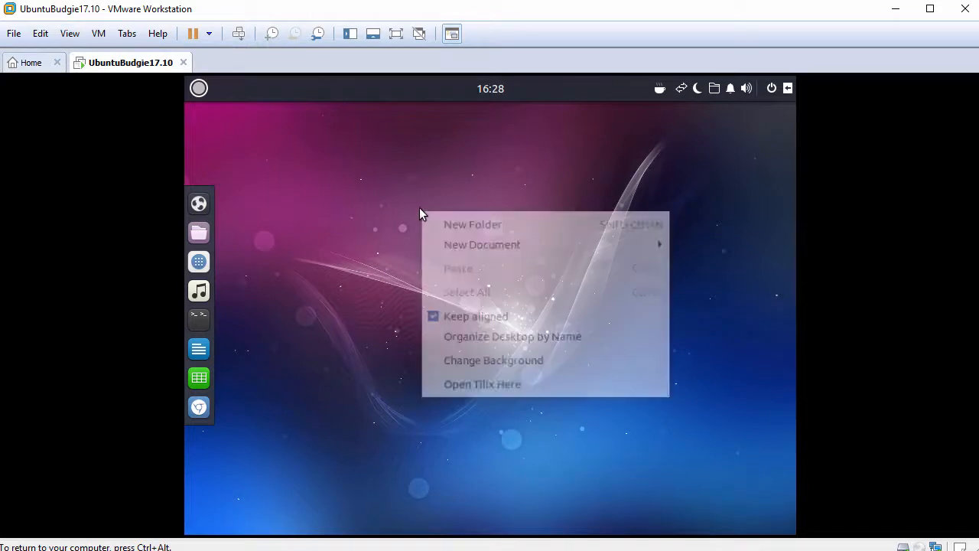
pyautogui.click(476, 388)
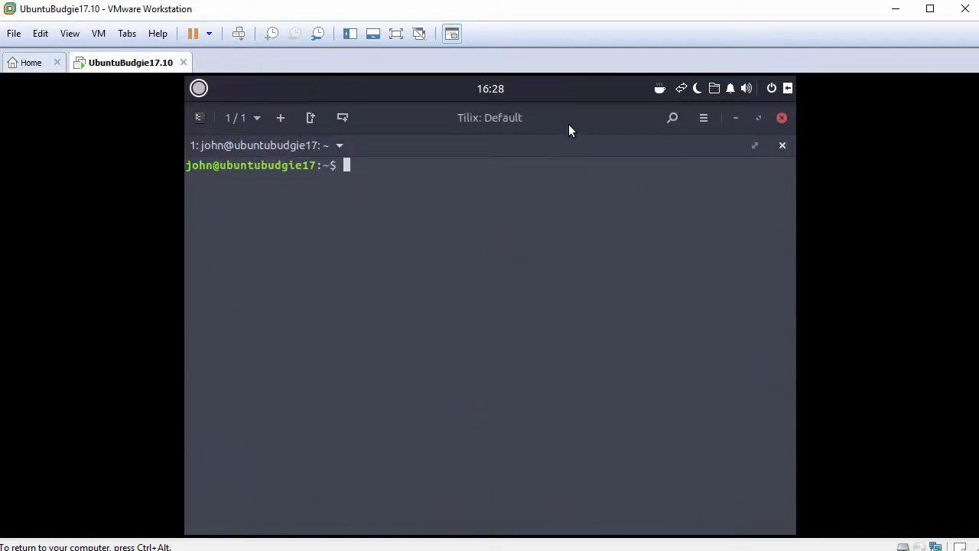
pyautogui.doubleClick(569, 119)
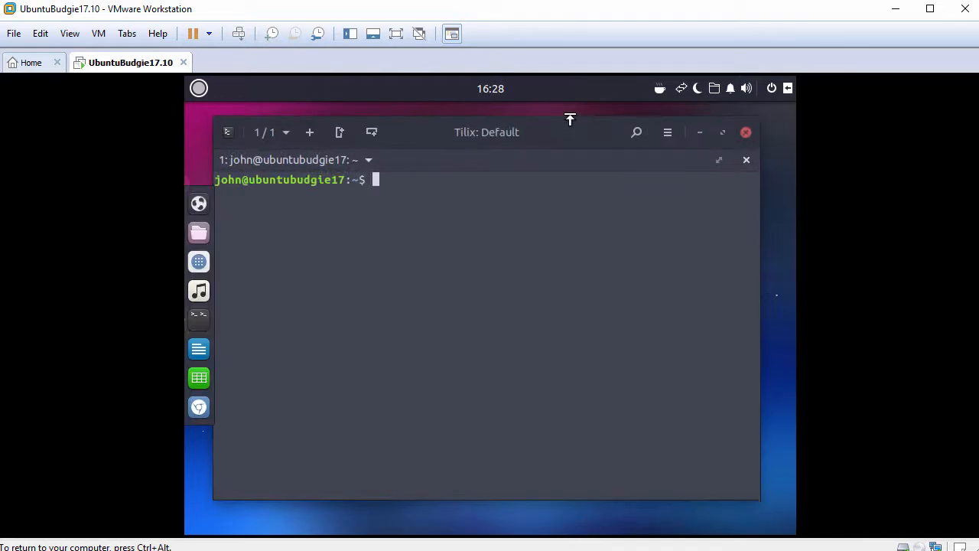
pyautogui.hotkey('ctrl', '+')
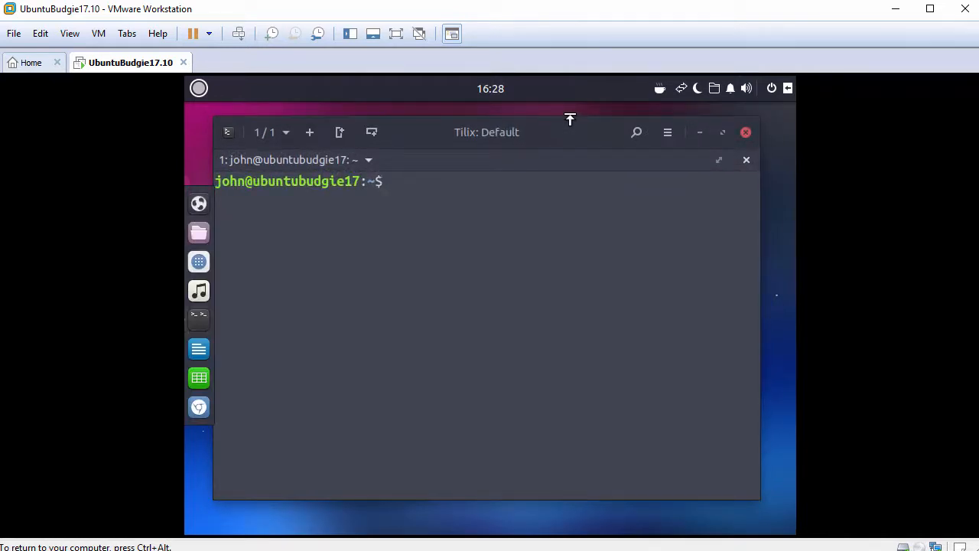
pyautogui.press('Return')
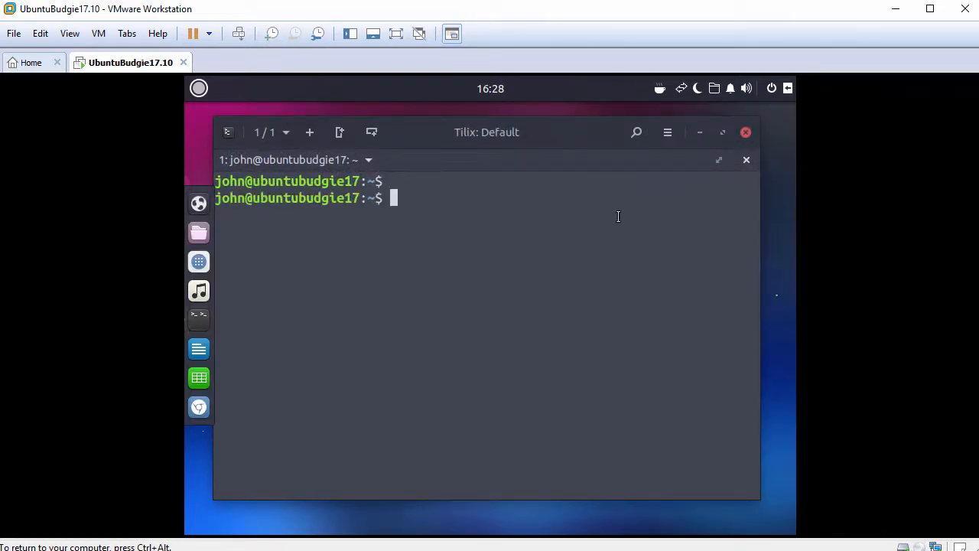
# Run whoami in the terminal to check the current user
pyautogui.write('whoami')
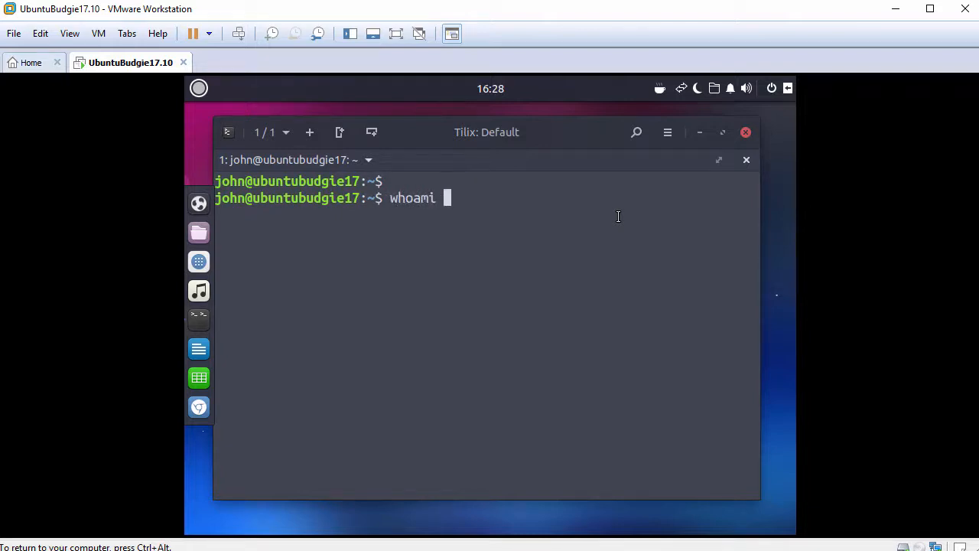
pyautogui.press('Return')
pyautogui.press('Return')
# Start a root shell with sudo bash, authenticating with the account password
pyautogui.write('sudo bash')
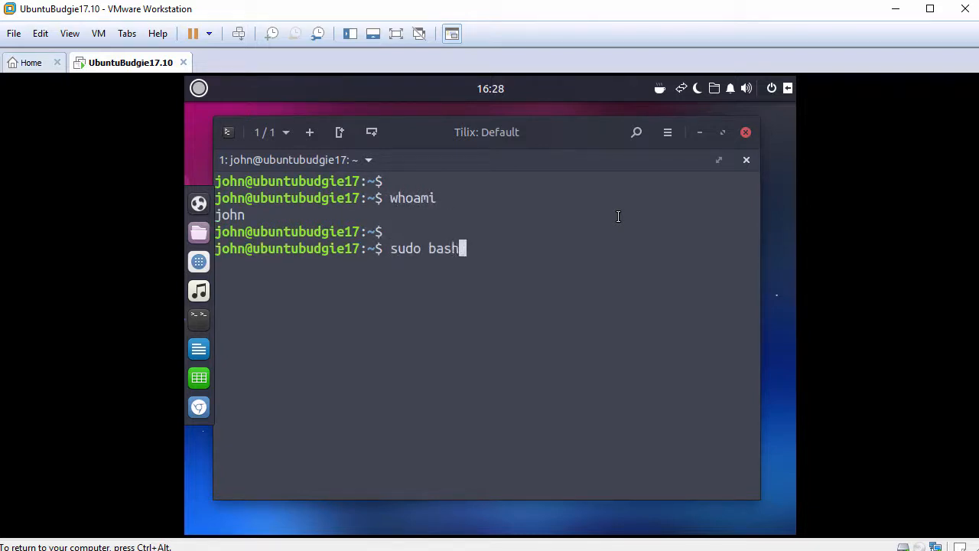
pyautogui.press('Return')
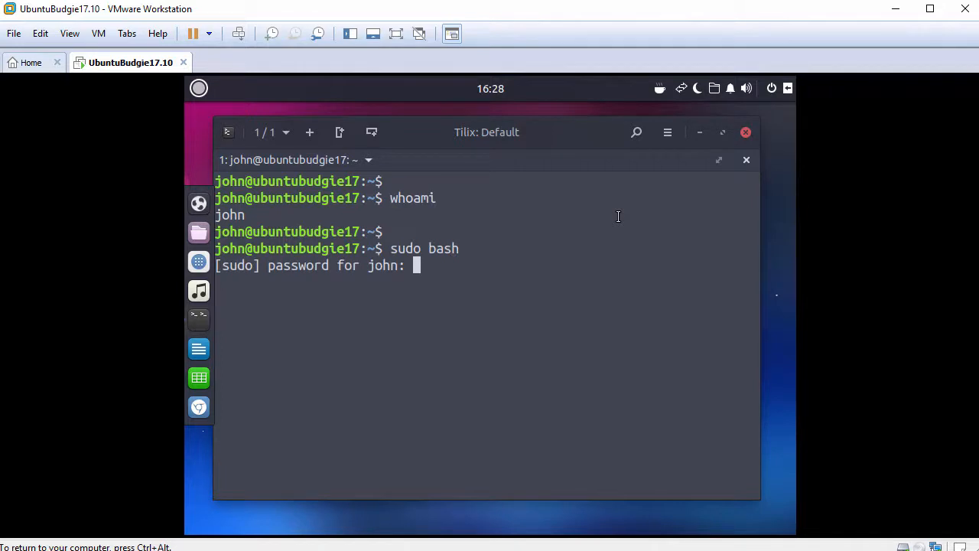
pyautogui.press('Return')
# Run whoami in the root shell to check the current user
pyautogui.press('Return')
pyautogui.write('w')
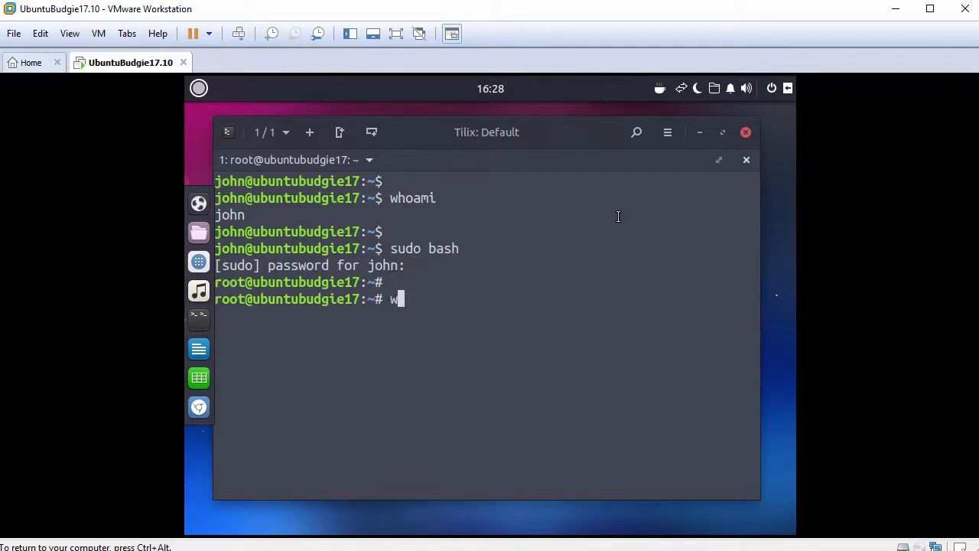
pyautogui.write('hoami')
pyautogui.press('Return')
pyautogui.press('Return')
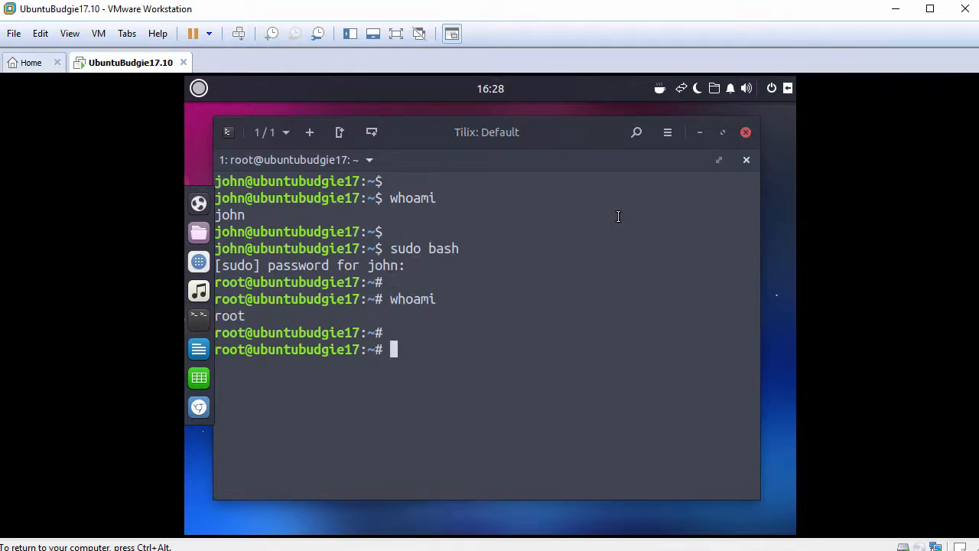
pyautogui.write('ping -c 3 ')
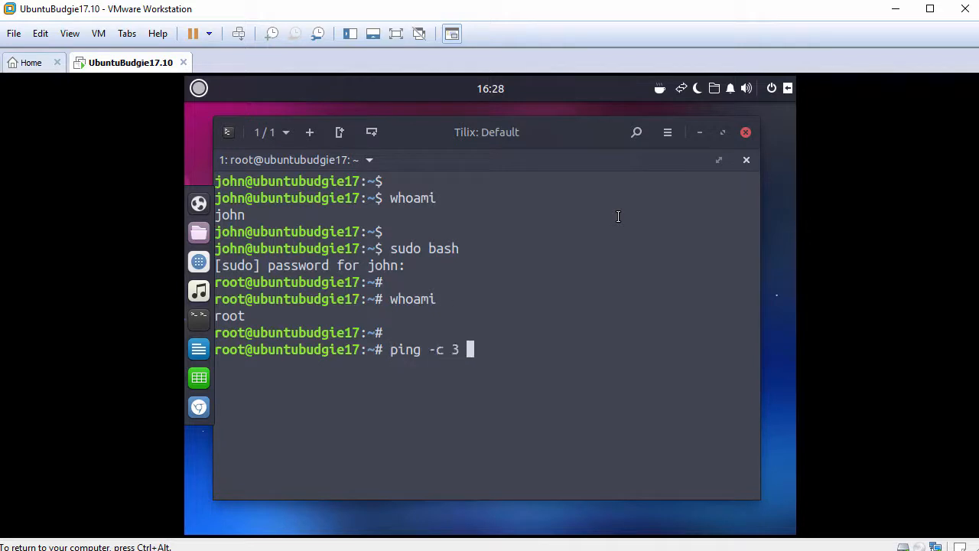
pyautogui.write('www.google.com')
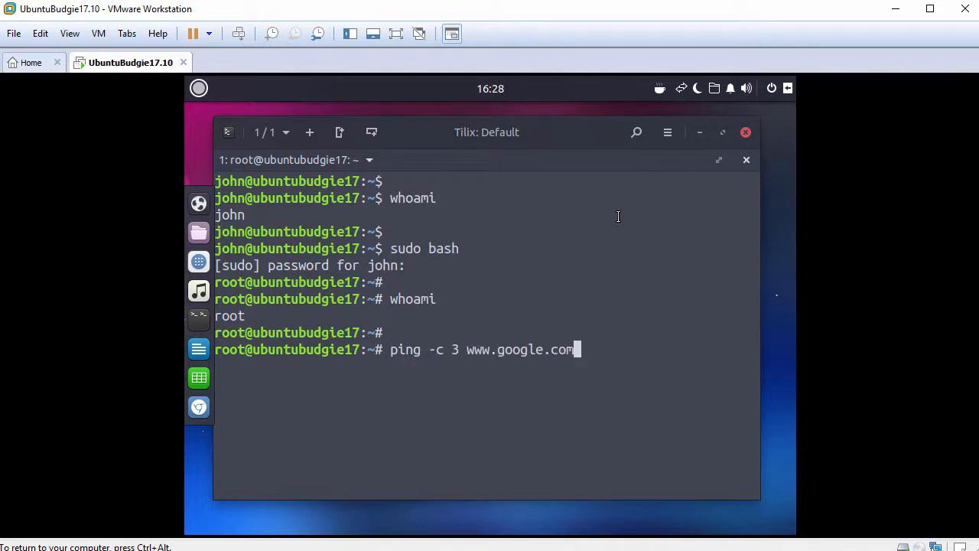
pyautogui.press('Return')
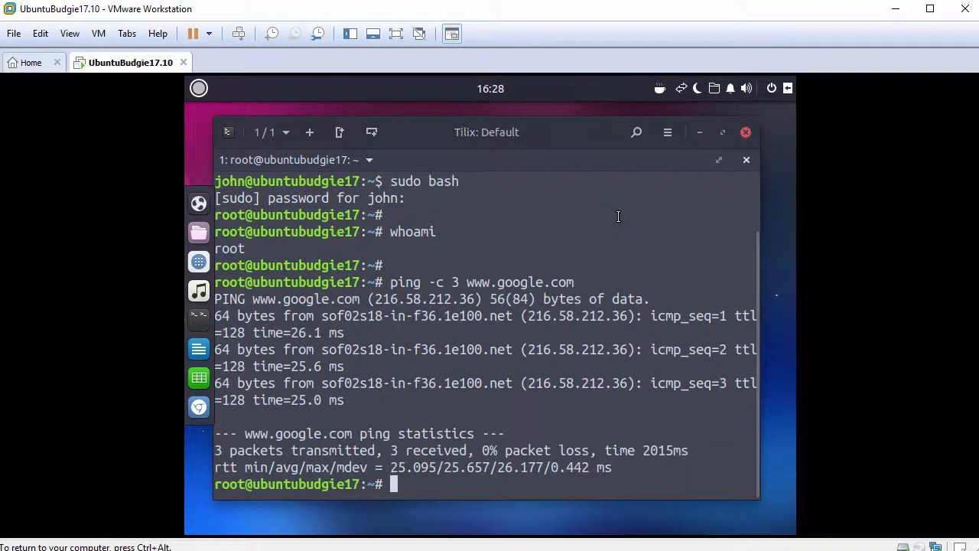
pyautogui.press('Return')
# Refresh the package lists with apt-get update
pyautogui.write('apt-get ')
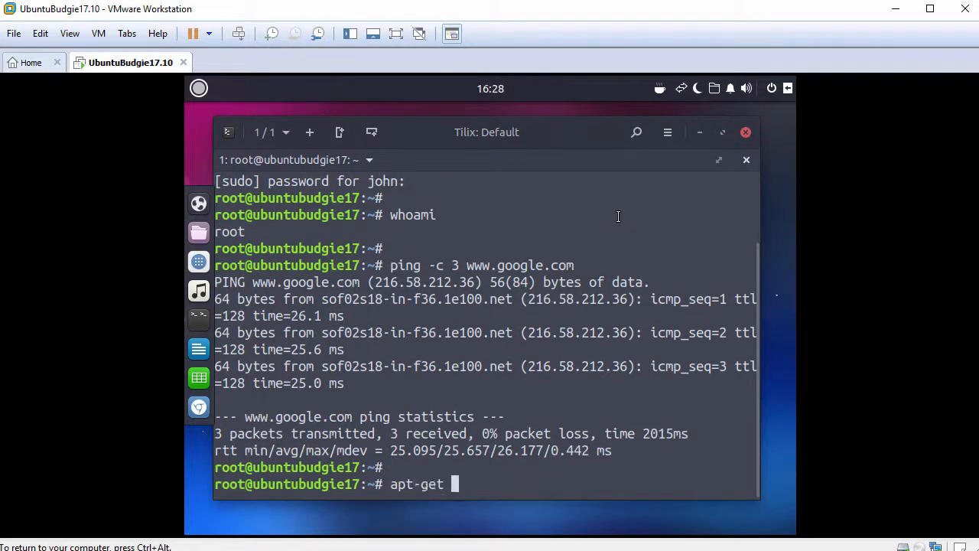
pyautogui.write('update')
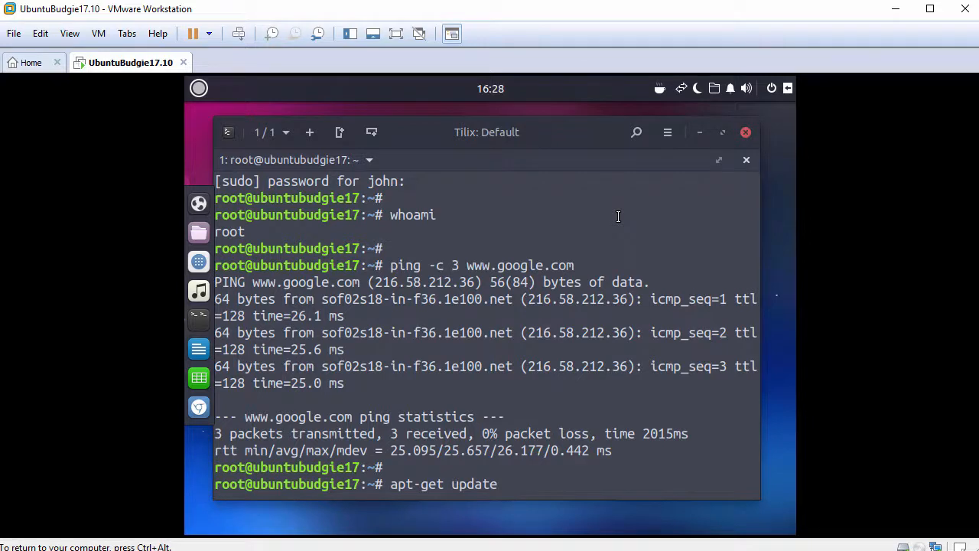
pyautogui.press('Return')
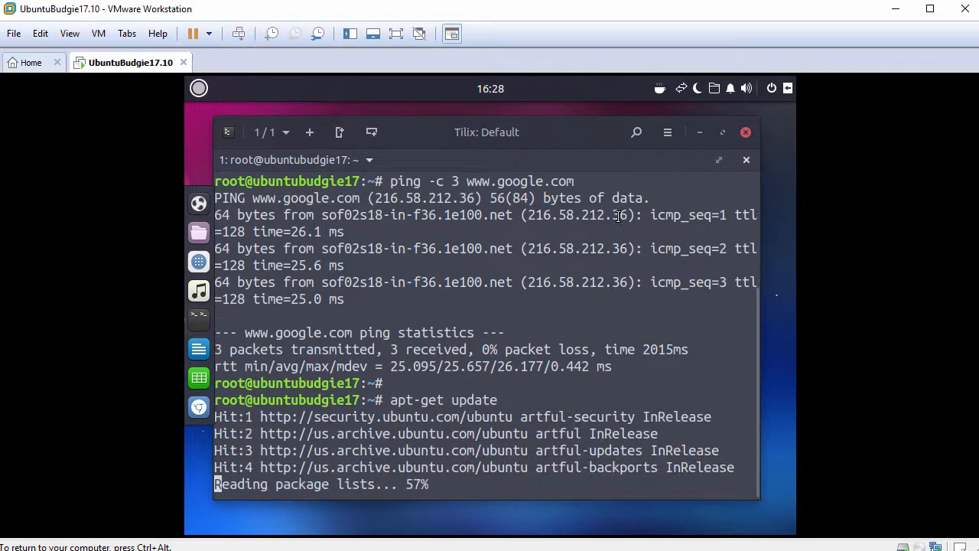
pyautogui.press('Return')
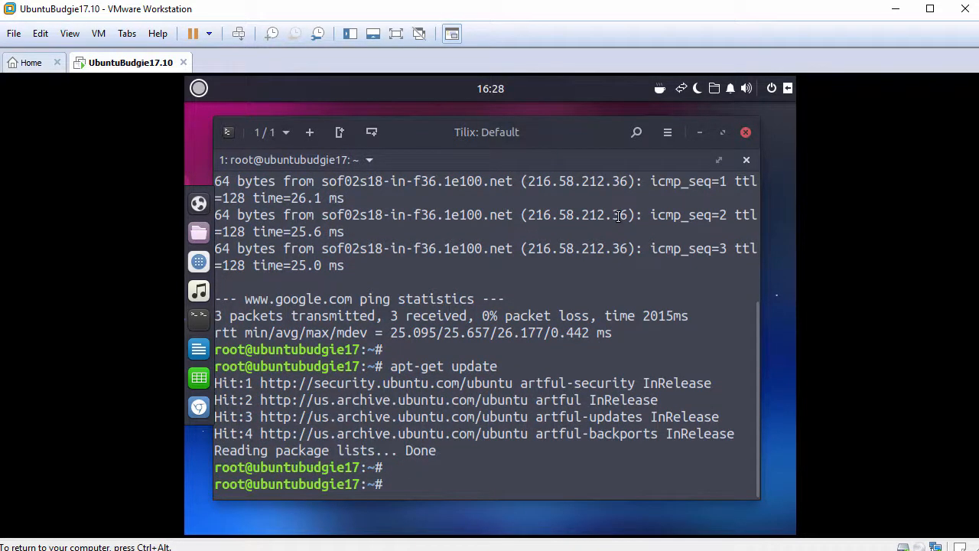
# Install the open-vm-tools-desktop package with apt-get and accept the additional packages with y
pyautogui.write('apt-get insta')
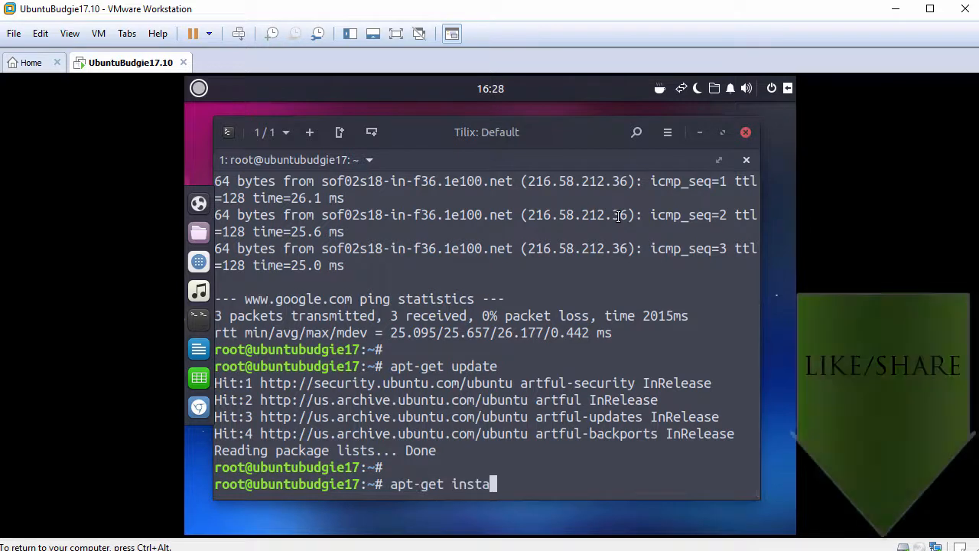
pyautogui.write('ll open-v')
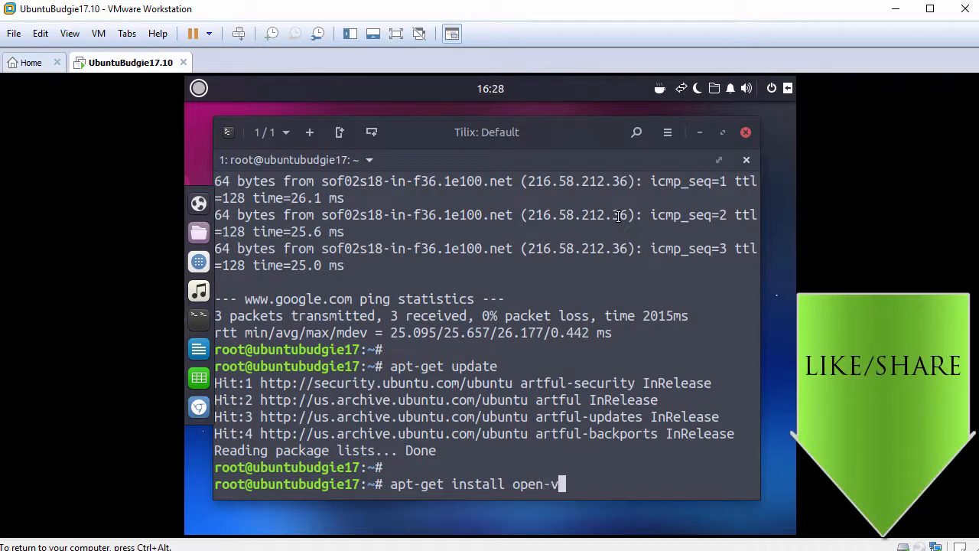
pyautogui.write('m-tools-desktop')
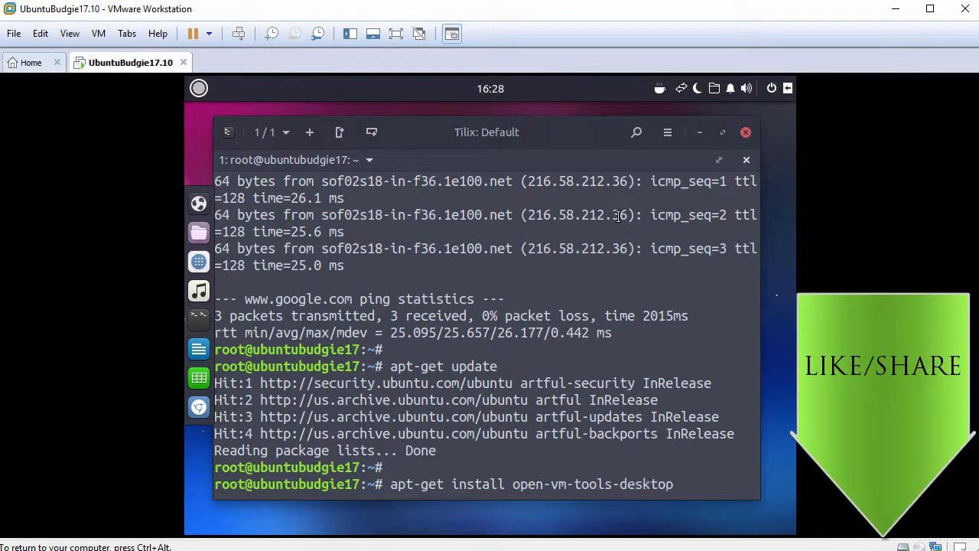
pyautogui.press('Return')
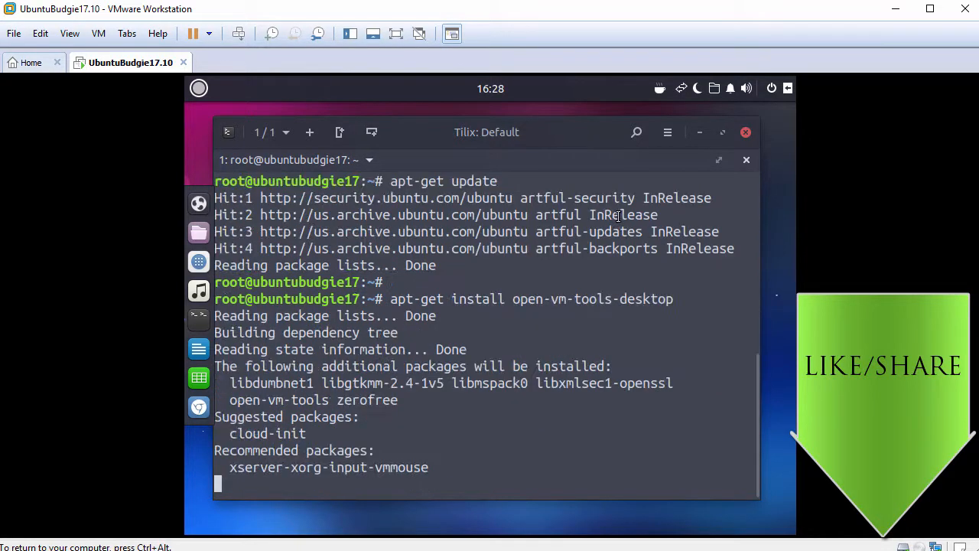
pyautogui.write('y')
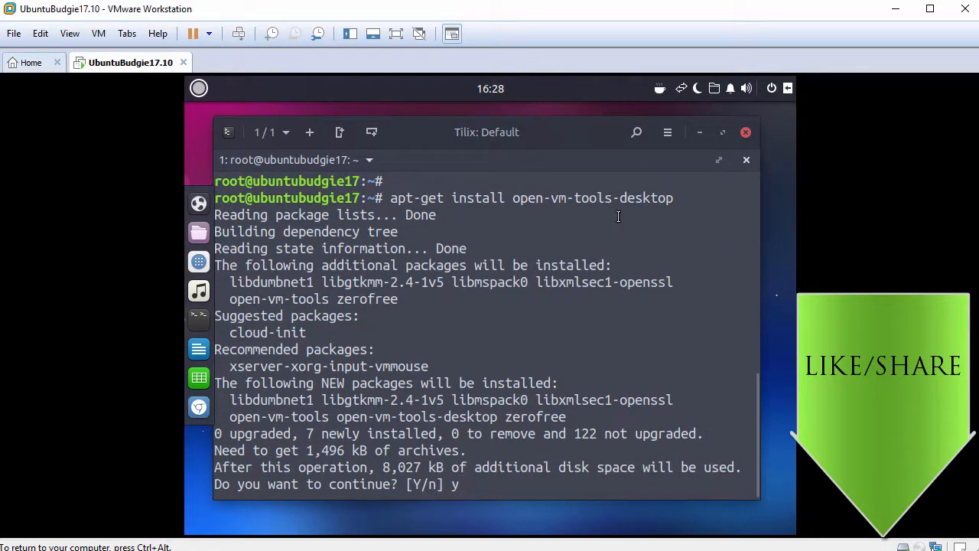
pyautogui.press('Return')
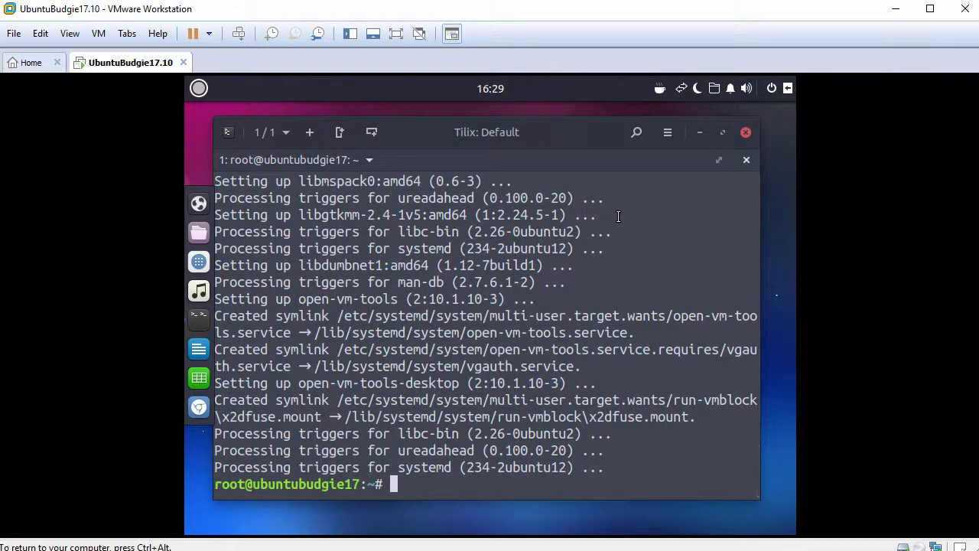
pyautogui.press('Return')
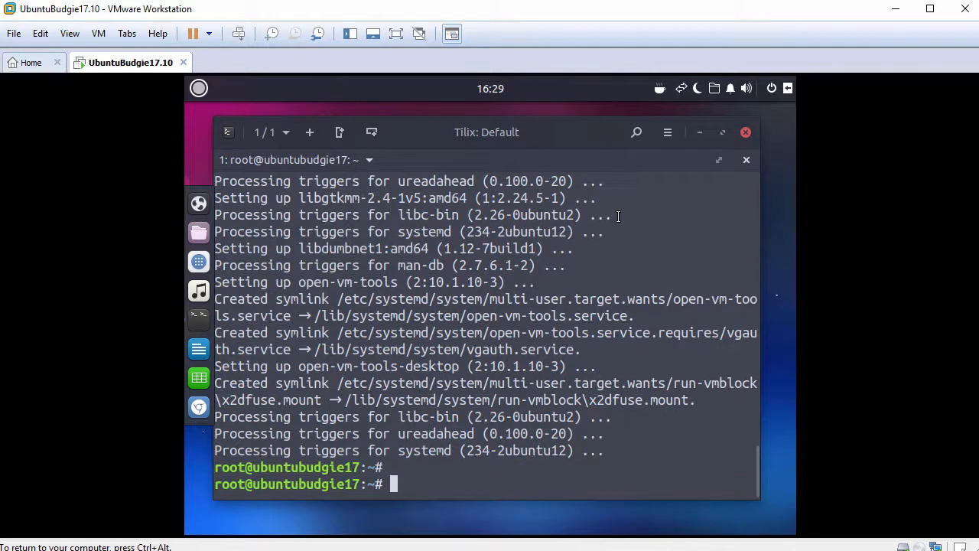
# Close the Tilix terminal despite its running bash process and restart the guest system
pyautogui.click(746, 133)
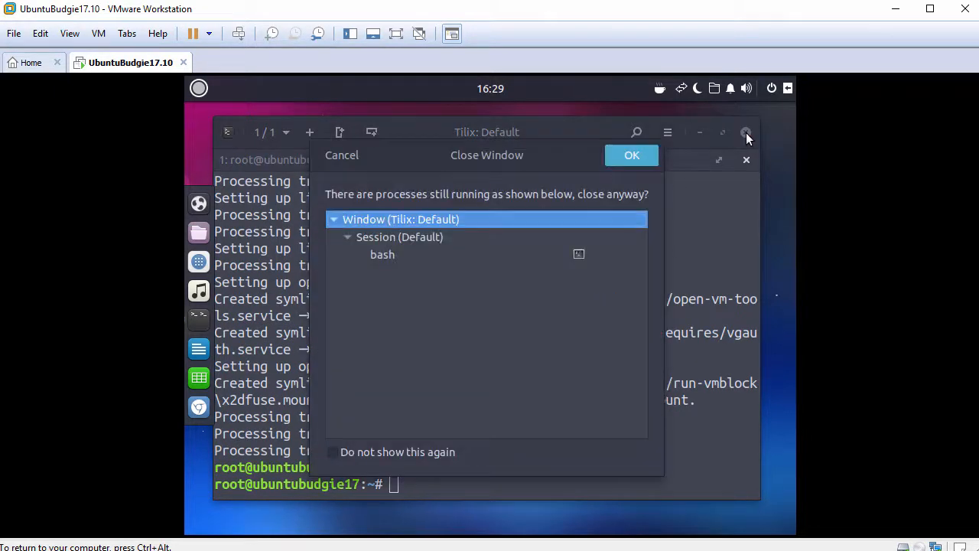
pyautogui.click(636, 162)
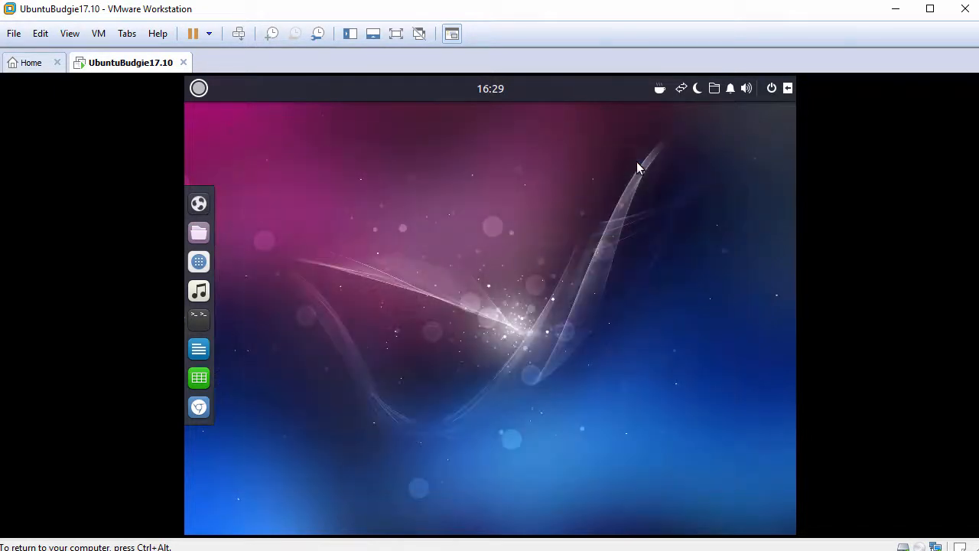
pyautogui.click(767, 91)
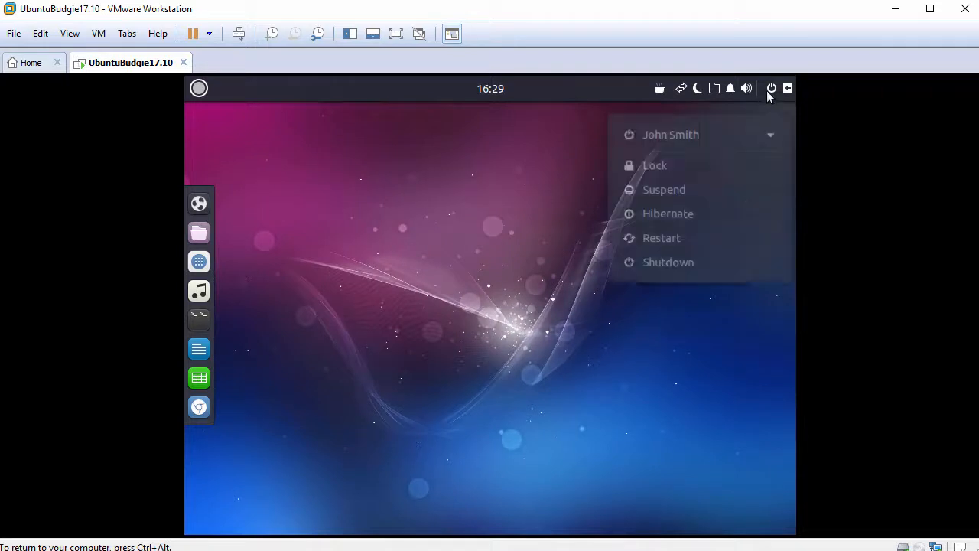
pyautogui.click(670, 239)
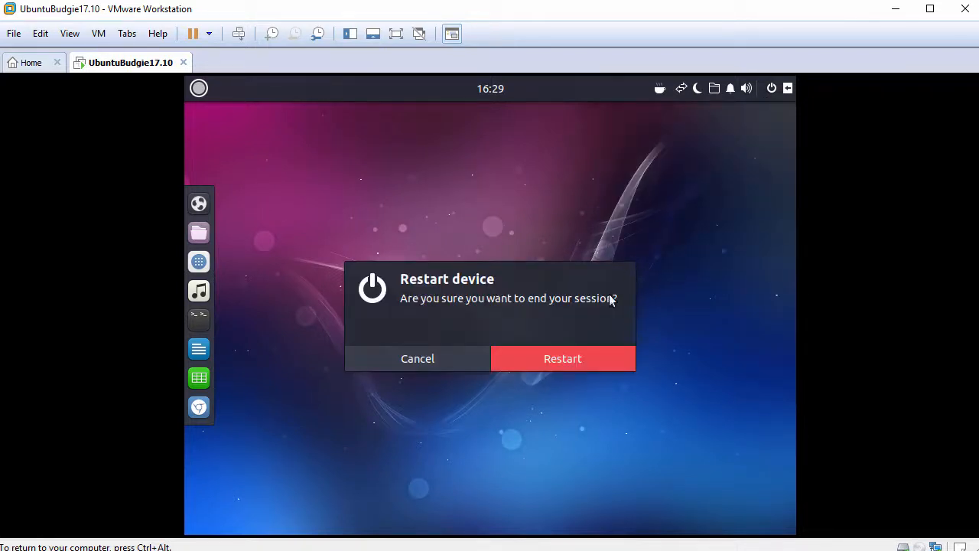
pyautogui.click(551, 359)
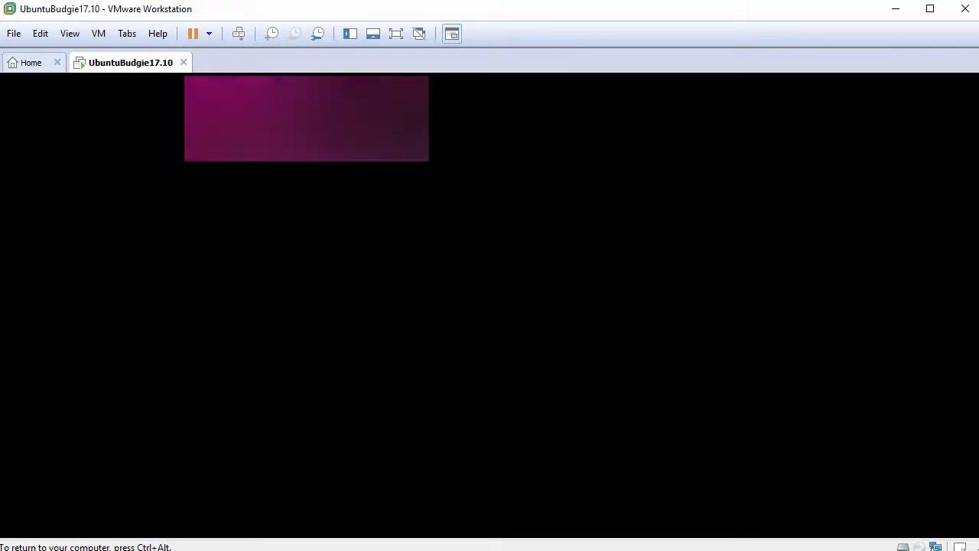
# Log in with the account password and fit the guest desktop to the VMware window
pyautogui.write('•••')
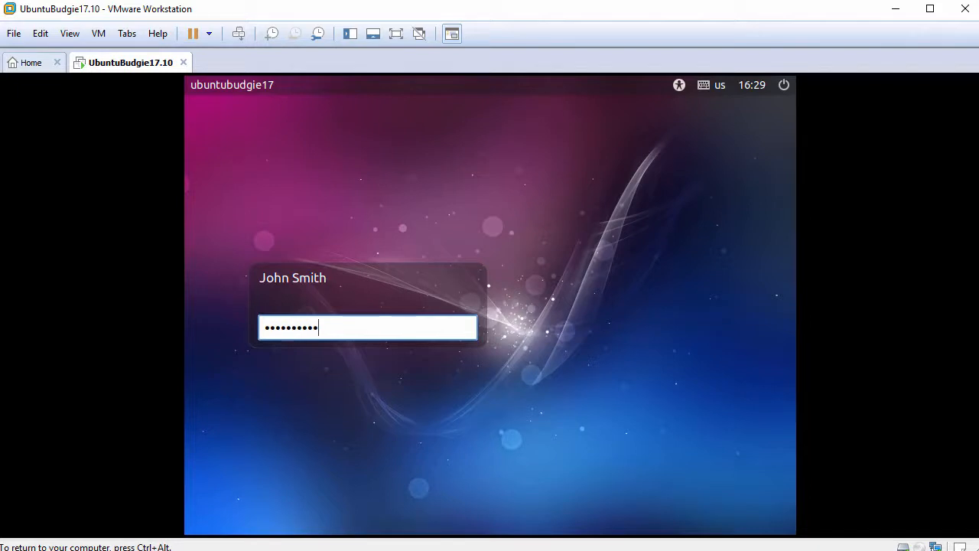
pyautogui.press('Return')
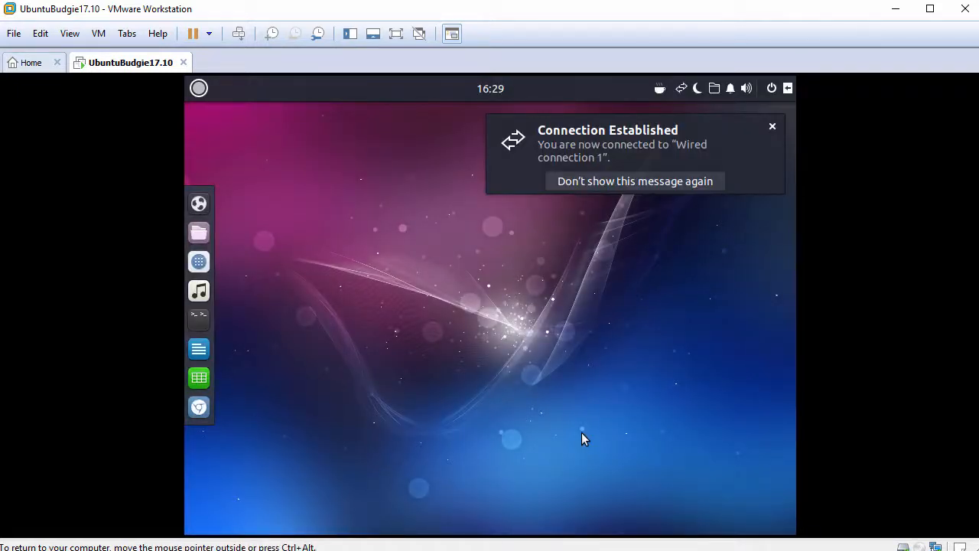
pyautogui.click(79, 38)
pyautogui.click(145, 116)
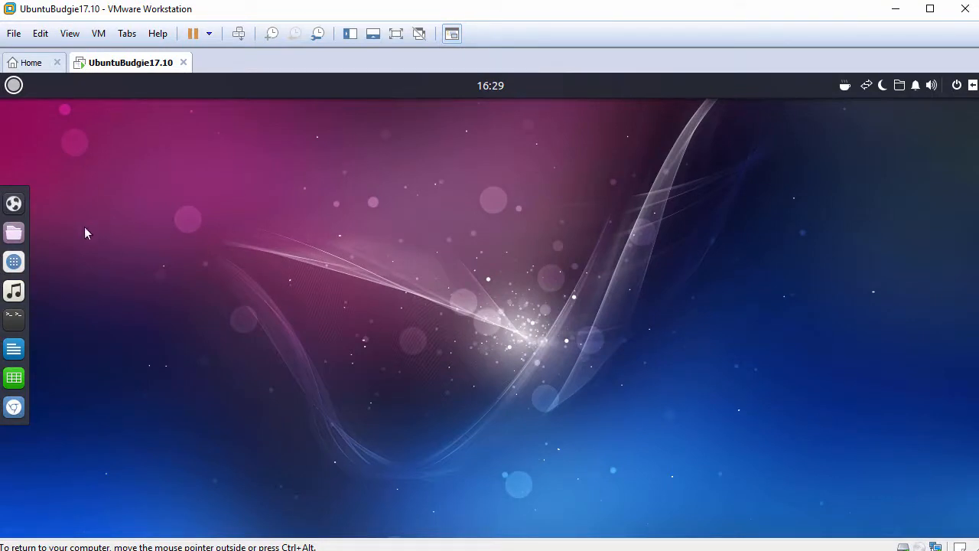
# Open the Home folder in the file manager, move its window clear of the dock and paste FileFromHost.txt copied from the host
pyautogui.click(15, 232)
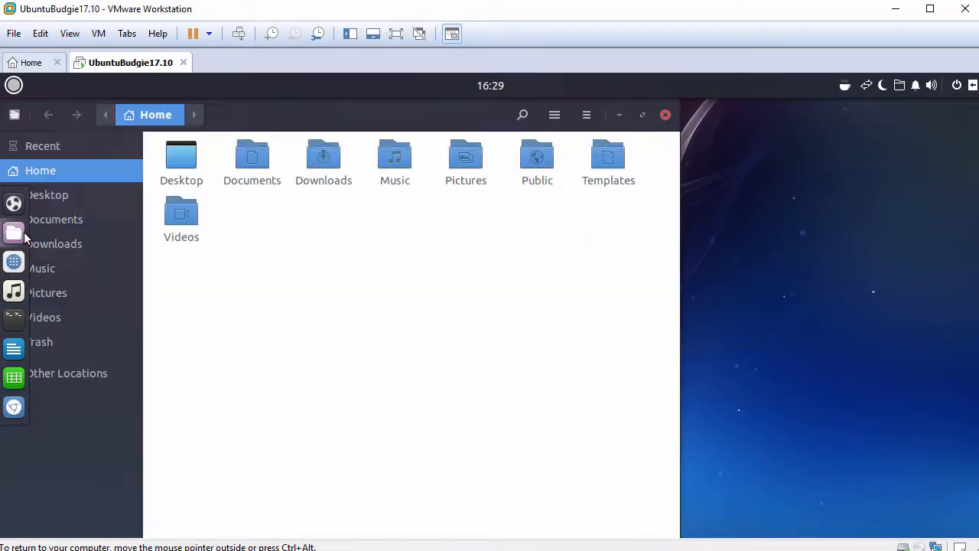
pyautogui.moveTo(332, 114); pyautogui.dragTo(390, 114)
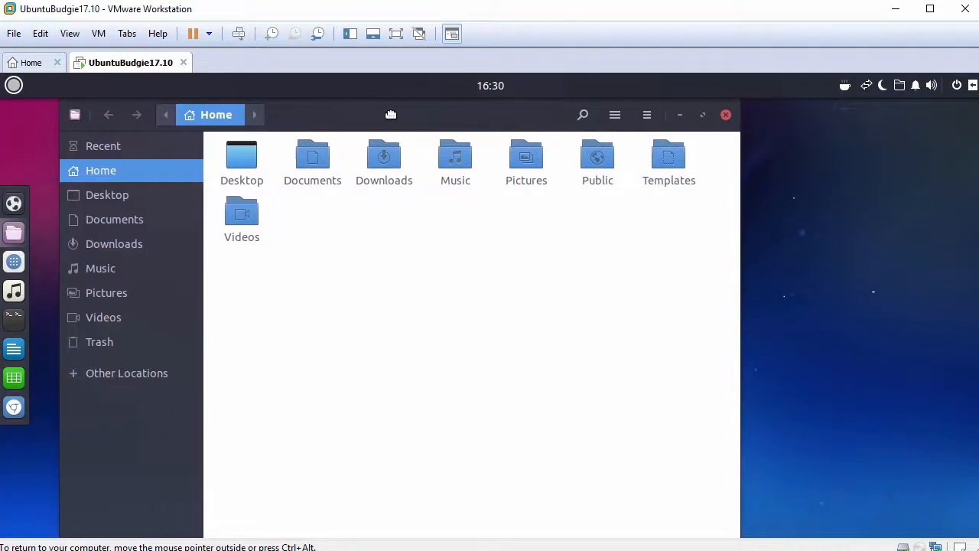
pyautogui.click(456, 235)
pyautogui.rightClick(457, 237)
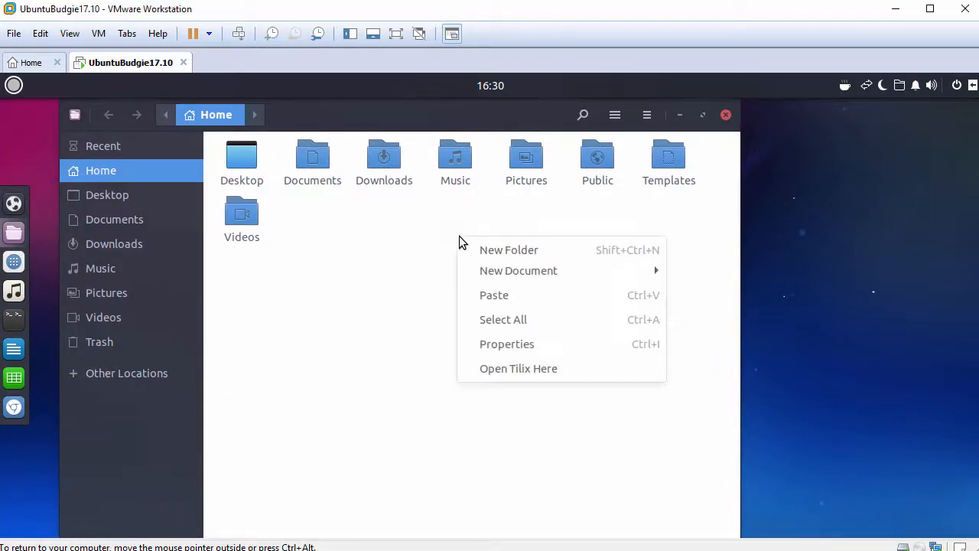
pyautogui.click(493, 296)
pyautogui.click(299, 280)
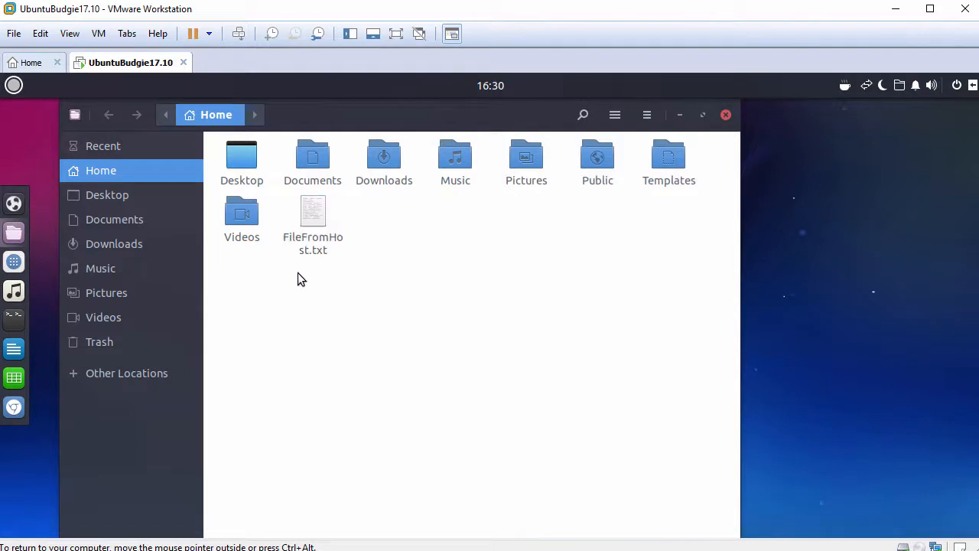
# Open FileFromHost.txt in the text editor and paste the host clipboard text "This text has been copied from the host clipboard"
pyautogui.click(314, 210)
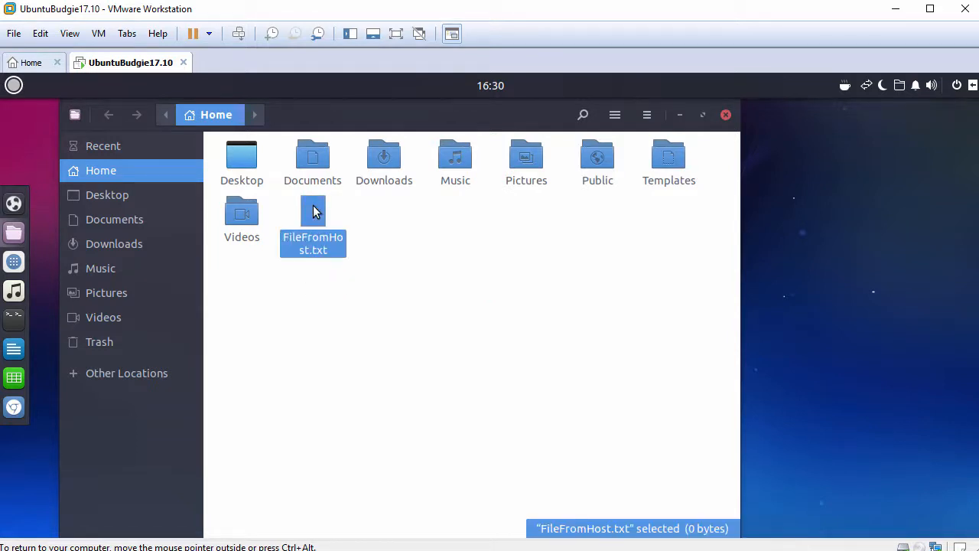
pyautogui.doubleClick(314, 210)
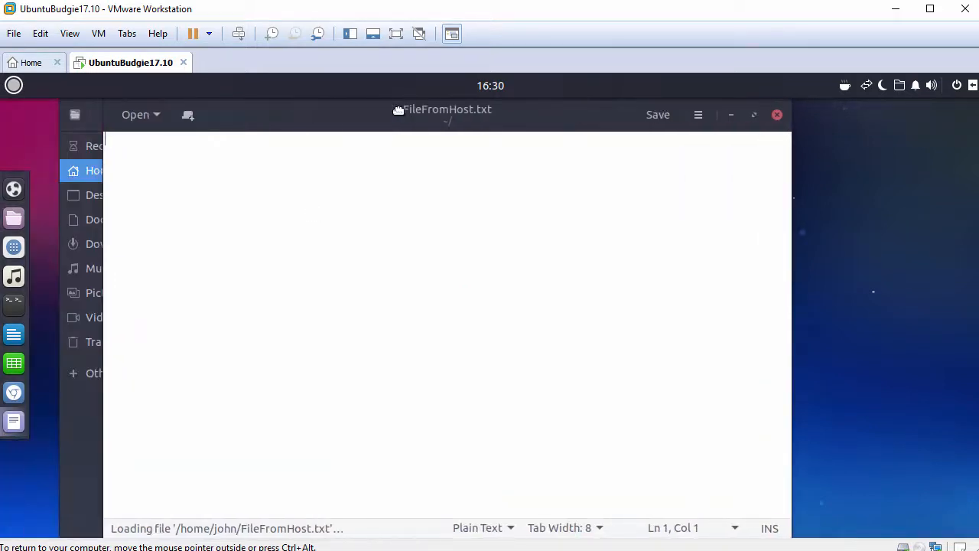
pyautogui.rightClick(380, 223)
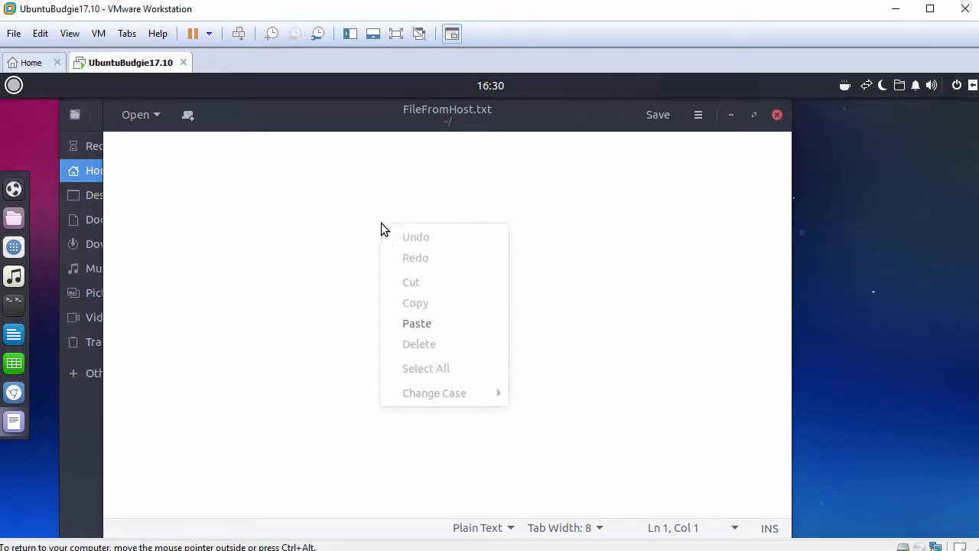
pyautogui.click(413, 323)
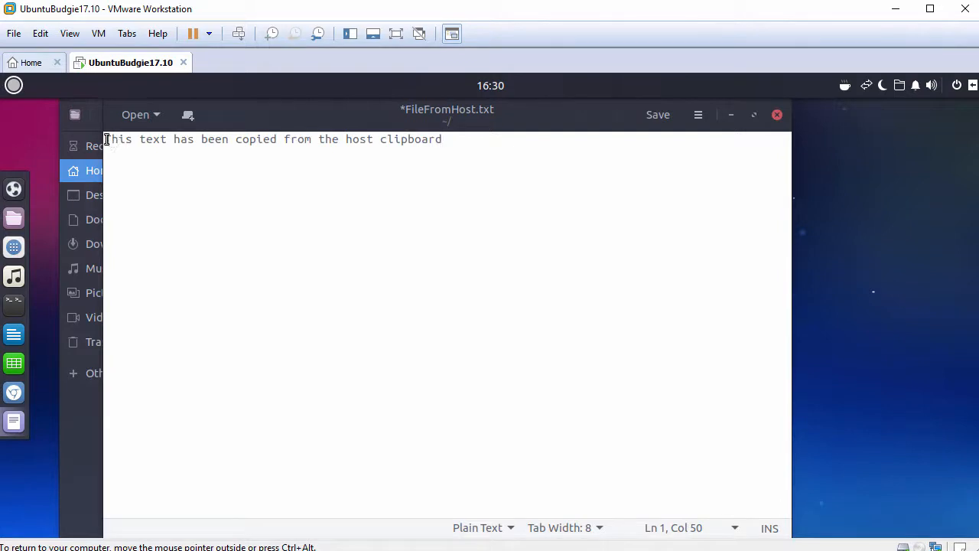
pyautogui.moveTo(105, 140); pyautogui.dragTo(488, 153)
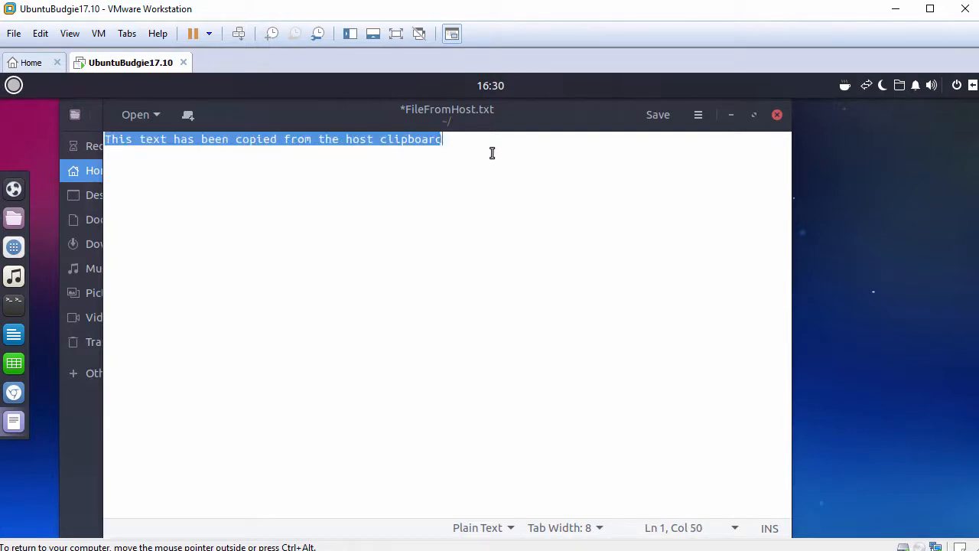
pyautogui.click(492, 153)
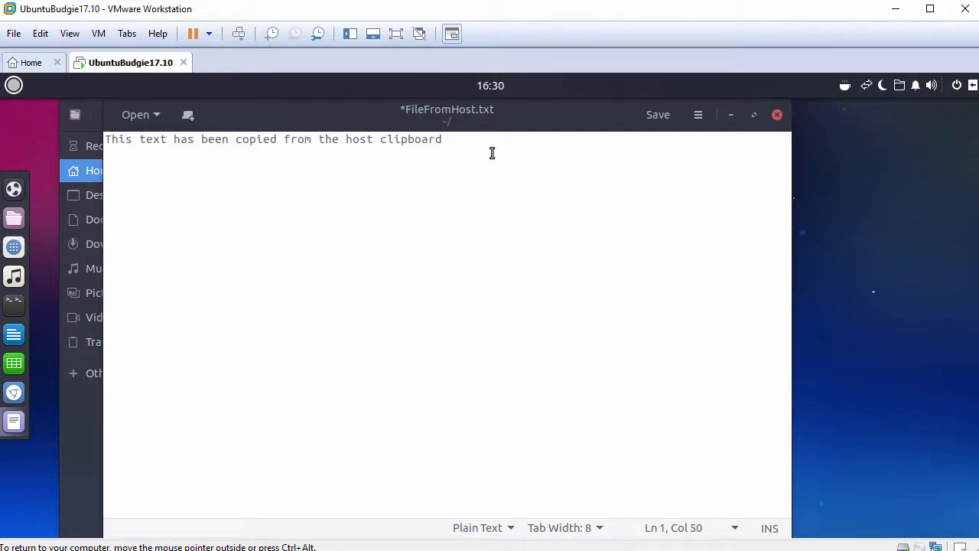
# Close FileFromHost.txt without saving the pasted text and close the Home folder window
pyautogui.click(777, 115)
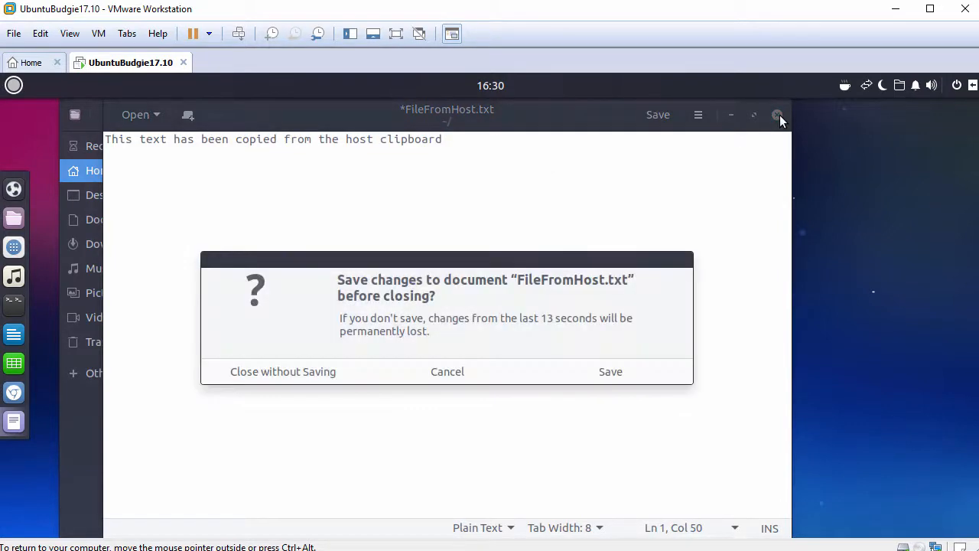
pyautogui.click(305, 371)
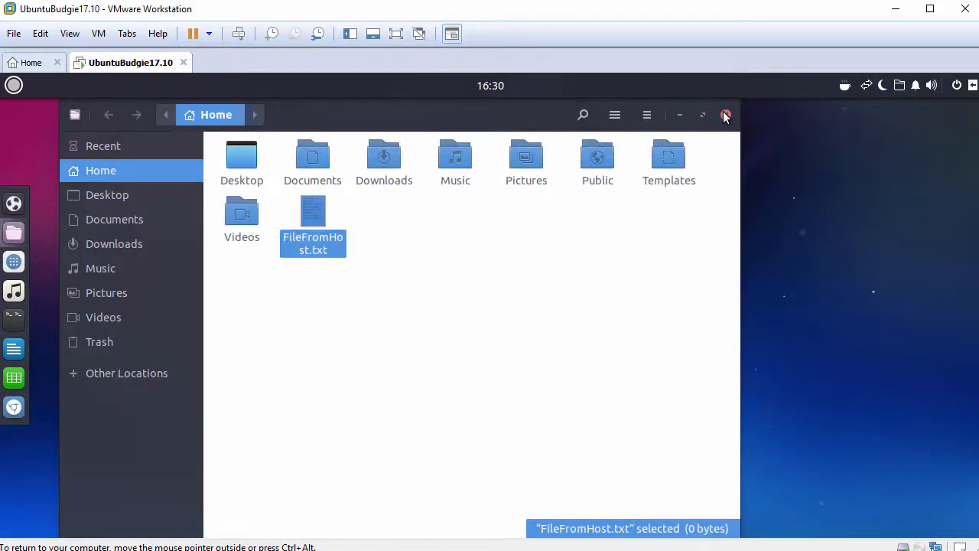
pyautogui.click(726, 115)
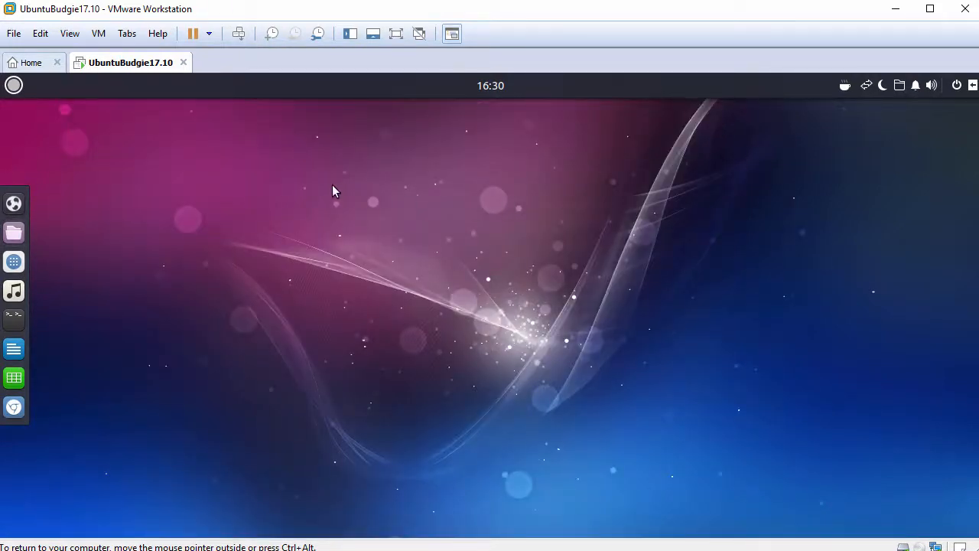
# Open a Tilix terminal, enlarge its text by one zoom level and widen its window
pyautogui.click(18, 324)
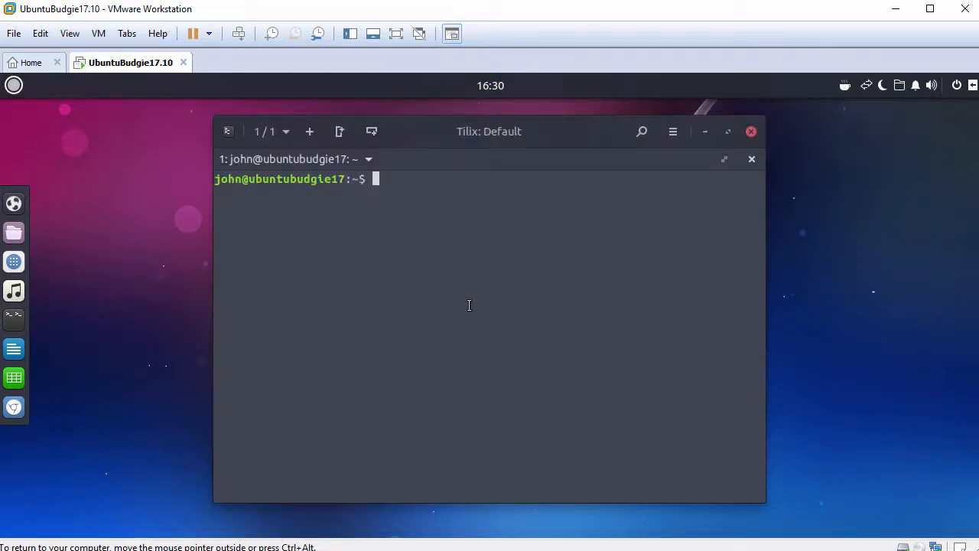
pyautogui.hotkey('ctrl', '+')
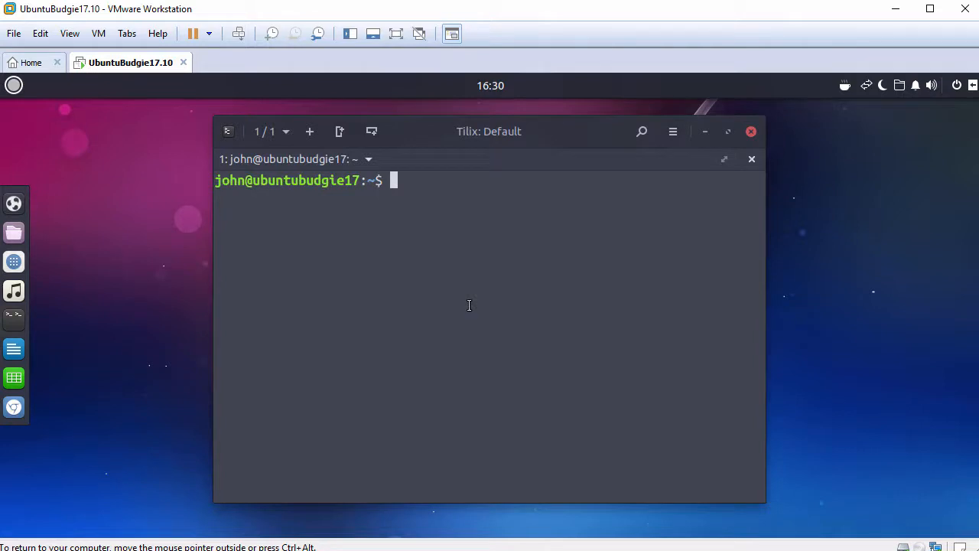
pyautogui.moveTo(757, 498); pyautogui.dragTo(915, 510)
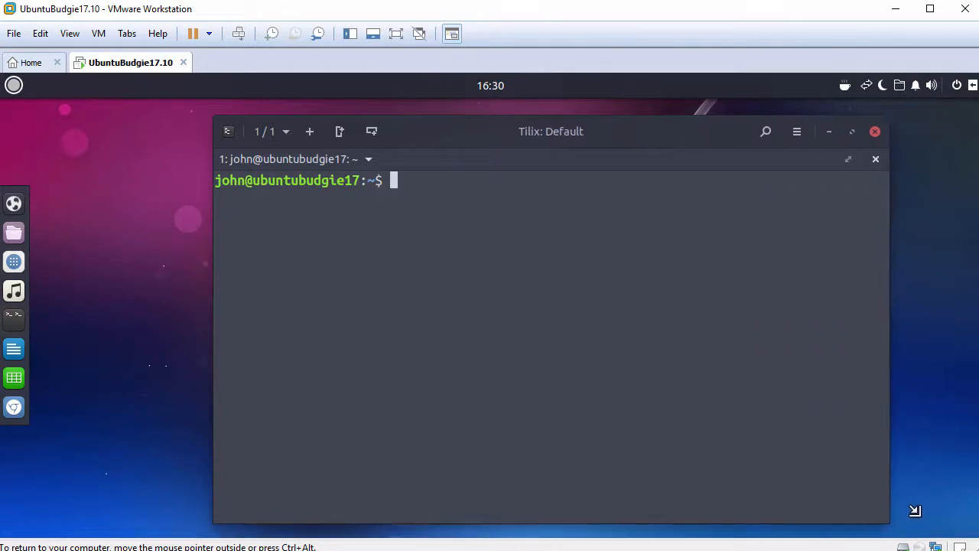
# Run hostnamectl in the terminal to show the guest's host and operating system information
pyautogui.press('Return')
pyautogui.write('hos')
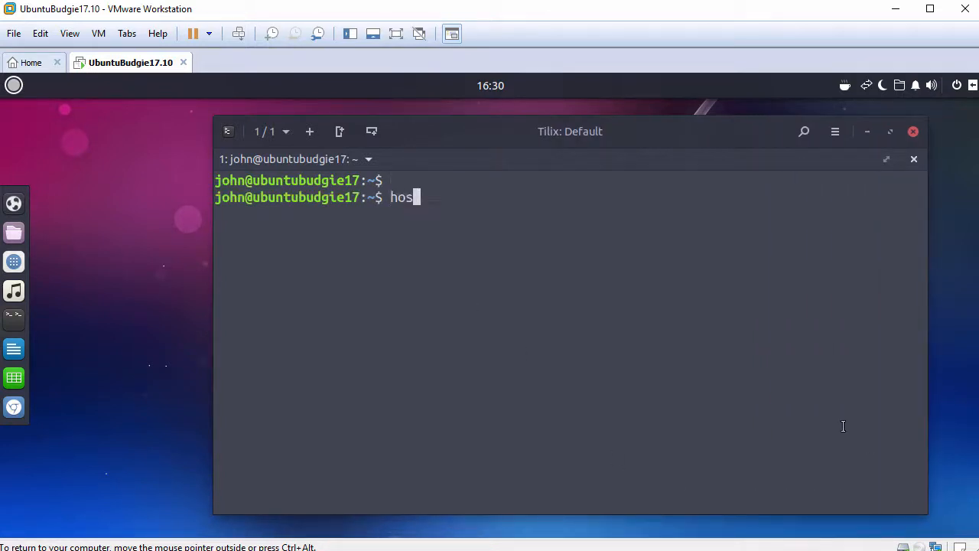
pyautogui.write('tnamectl')
pyautogui.press('Return')
pyautogui.press('Return')
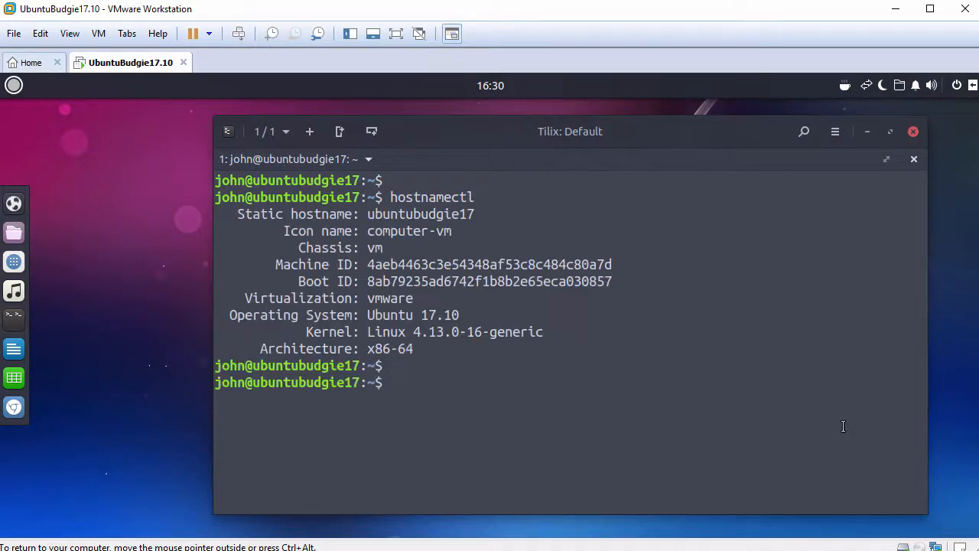
# Check the status of open-vm-tools.service with systemctl and highlight its active state in the output
pyautogui.write('systemctl st')
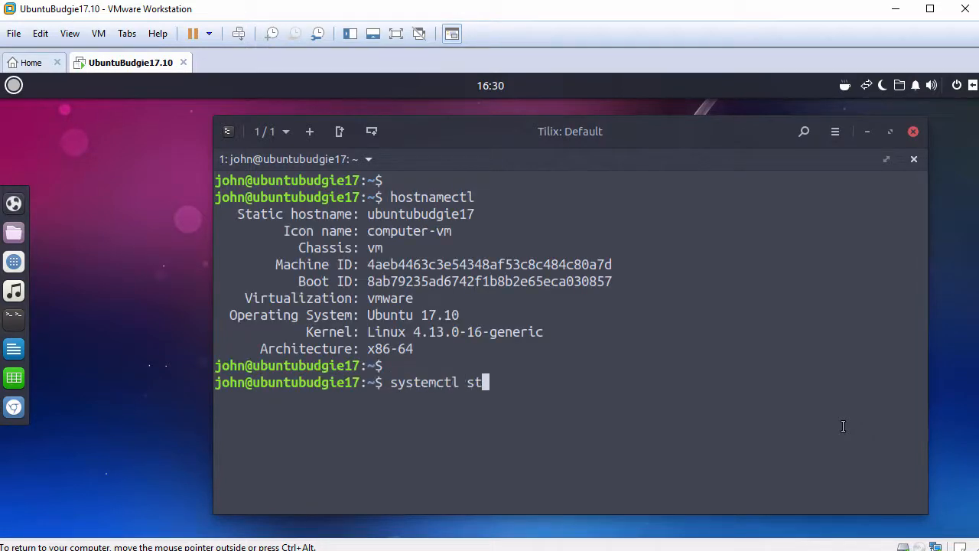
pyautogui.write('atus open-vm')
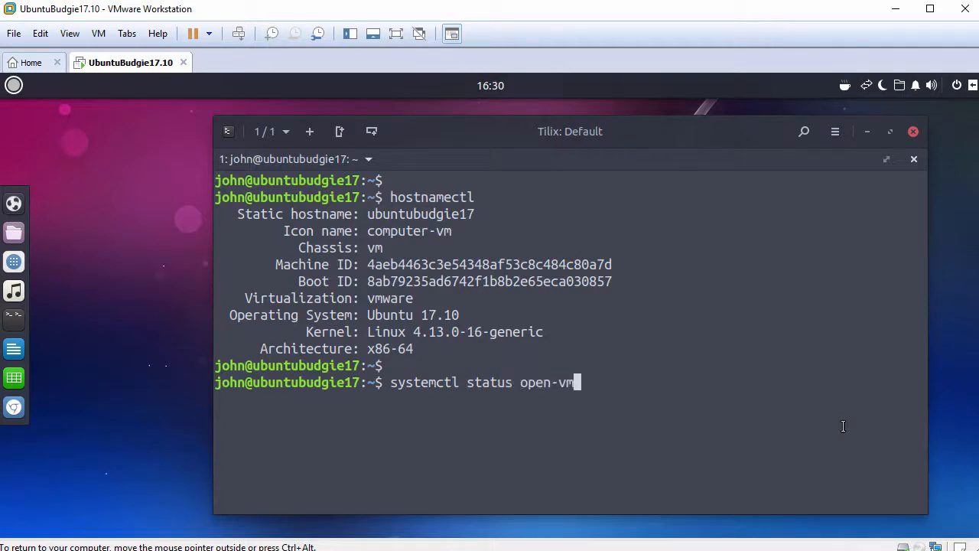
pyautogui.press('Tab')
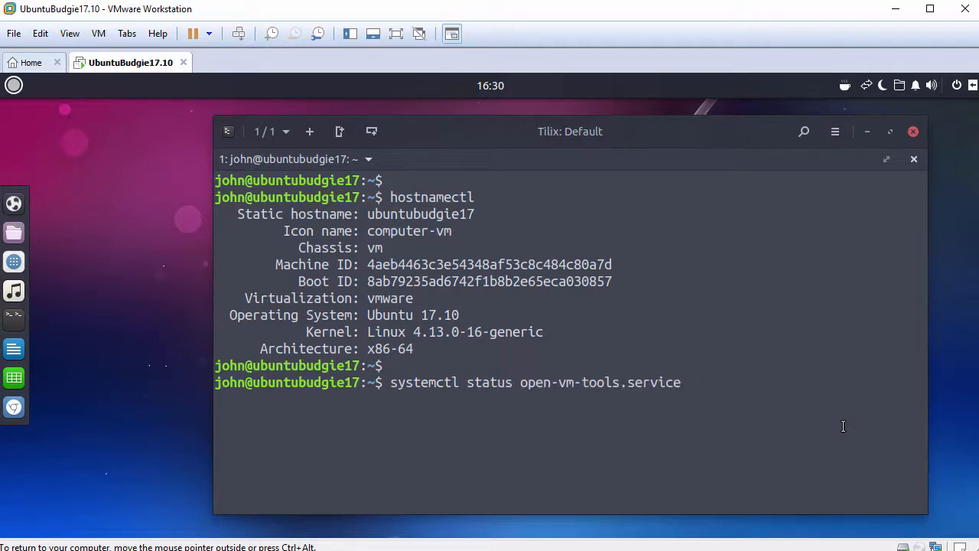
pyautogui.press('Return')
pyautogui.press('q')
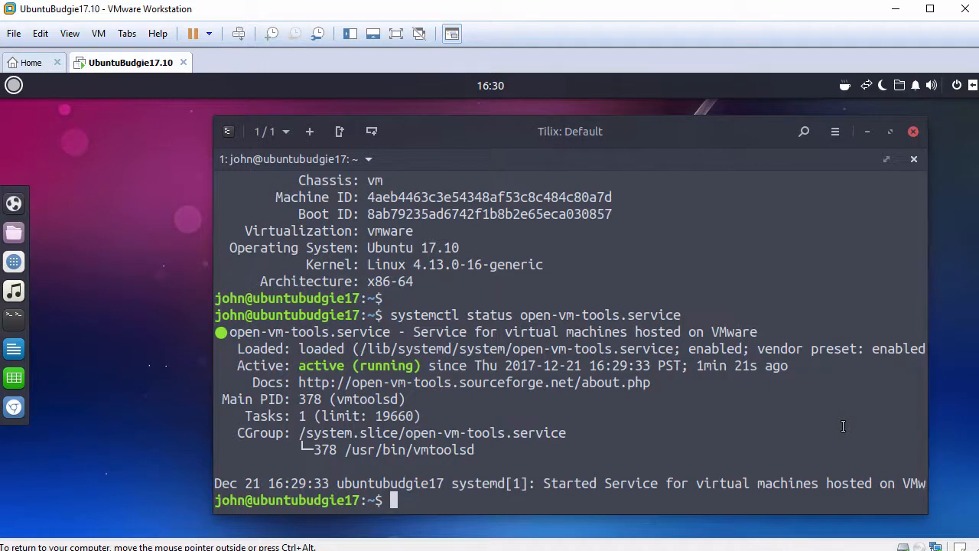
pyautogui.press('Return')
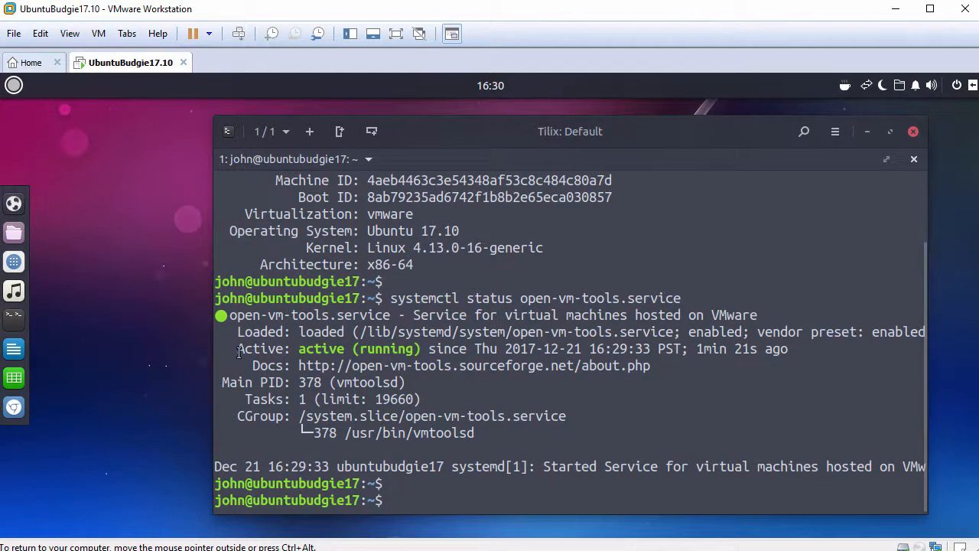
pyautogui.moveTo(237, 349); pyautogui.dragTo(422, 349)
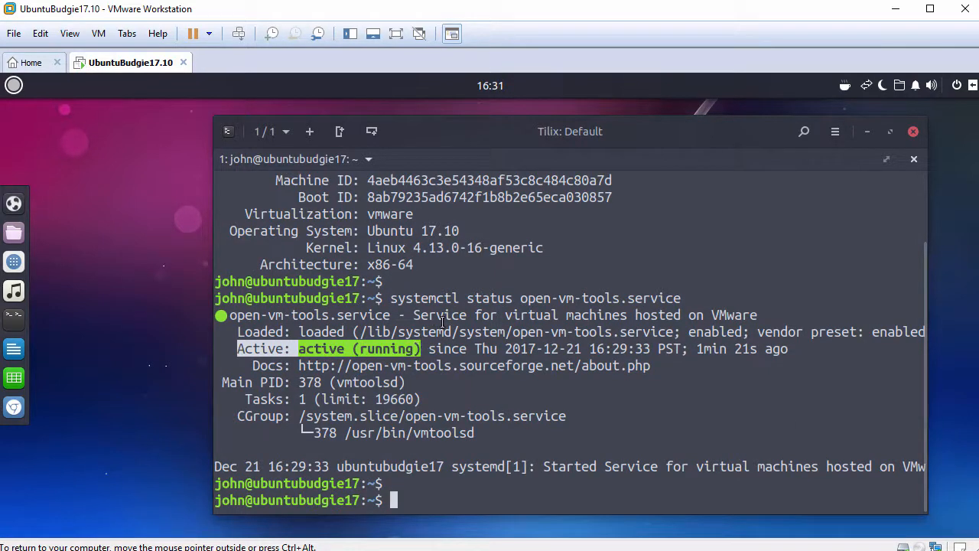
pyautogui.write('ping -')
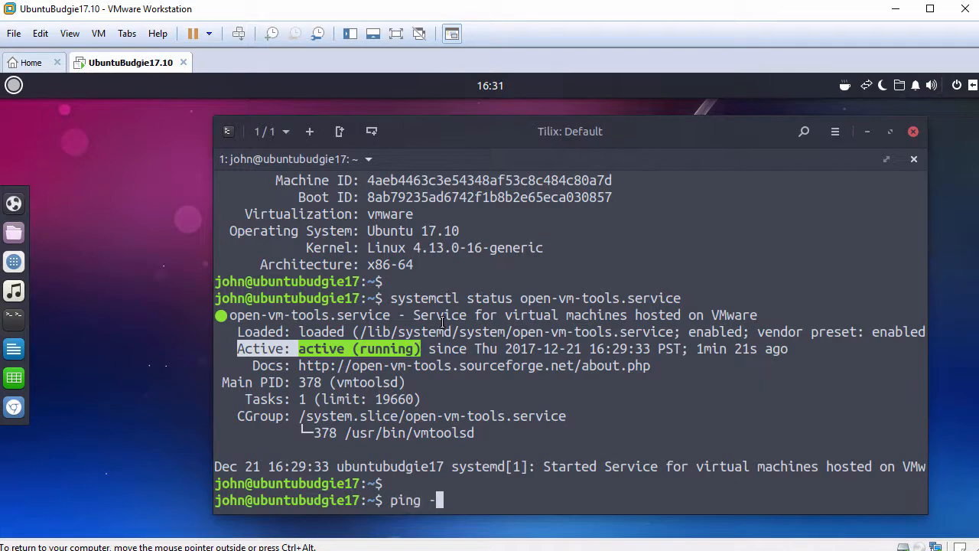
pyautogui.write('c 3 www.google.com')
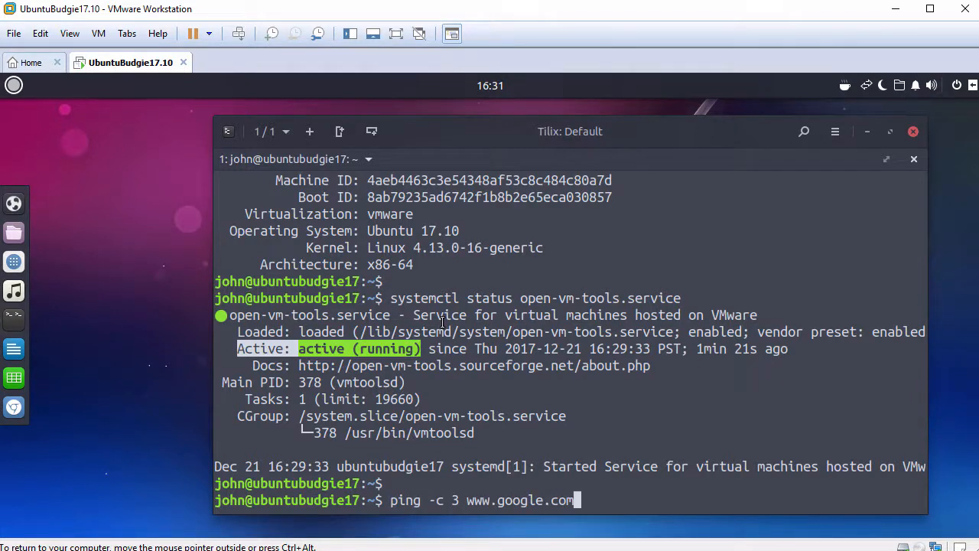
pyautogui.press('Return')
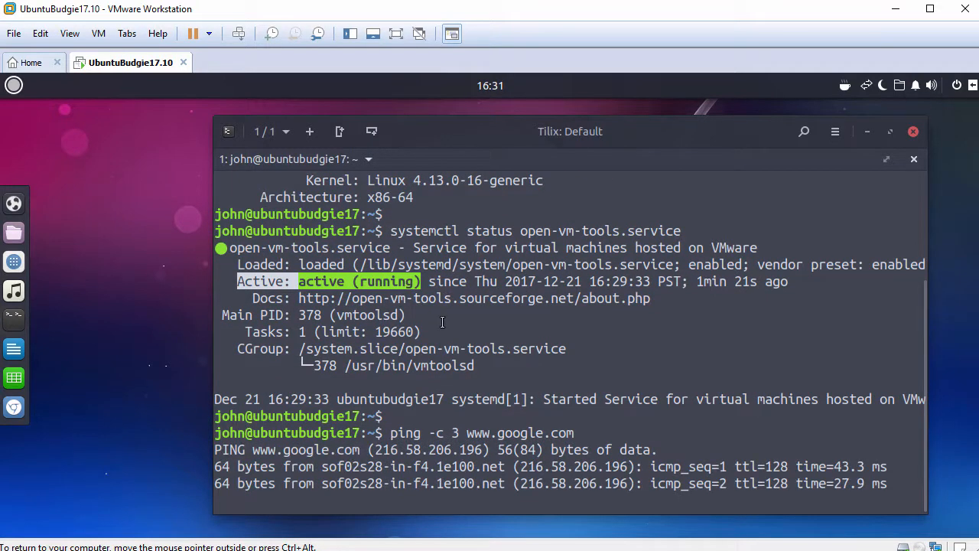
pyautogui.press('Return')
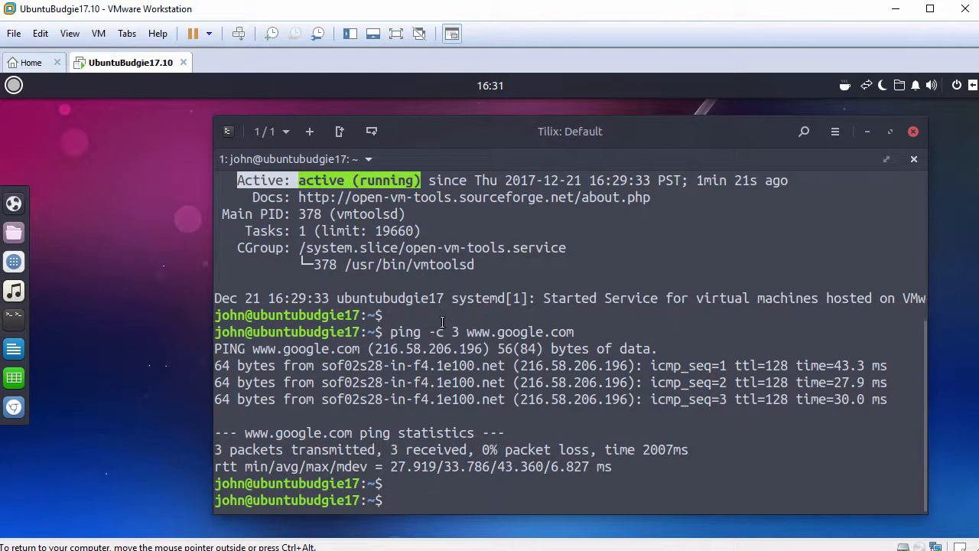
pyautogui.click(914, 133)
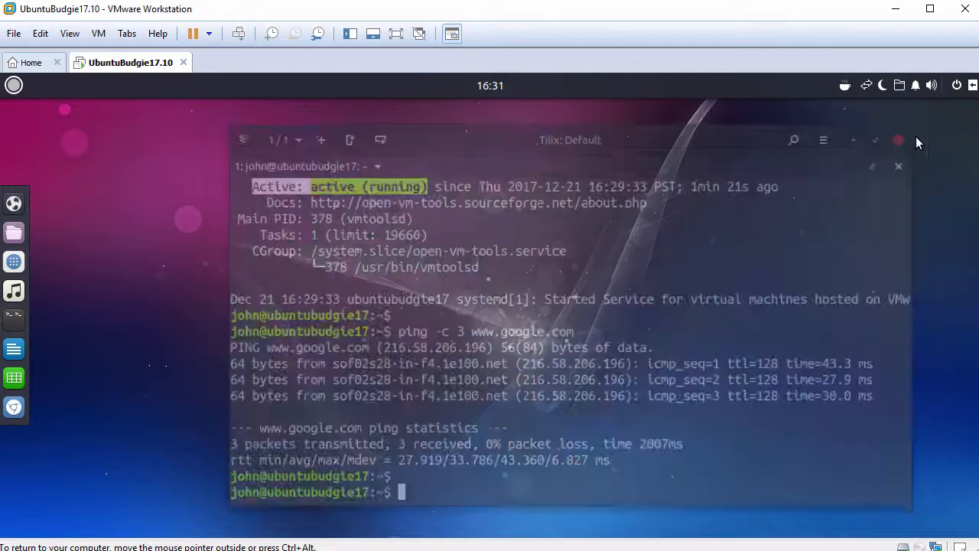
# Open the desktop background settings, browse the available wallpapers and leave the selection without choosing one
pyautogui.rightClick(311, 151)
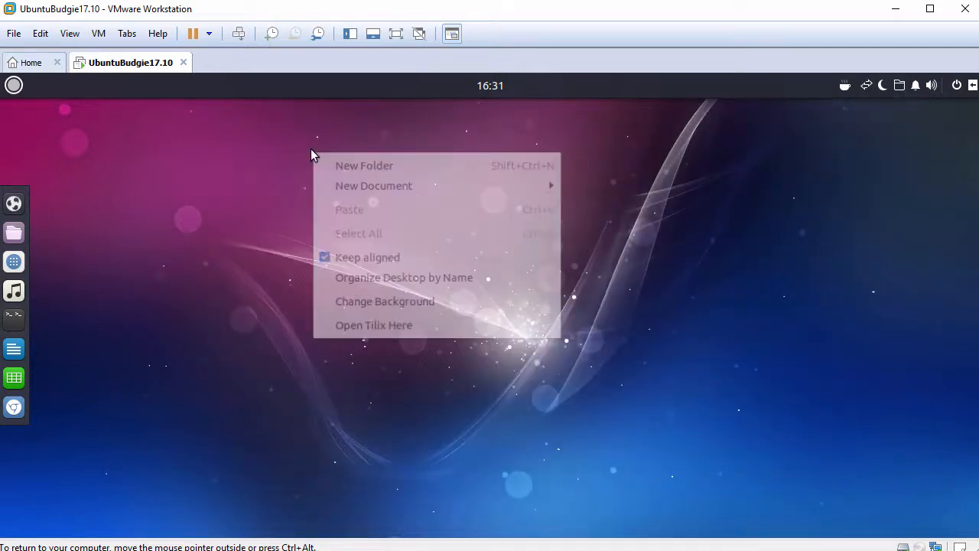
pyautogui.click(362, 303)
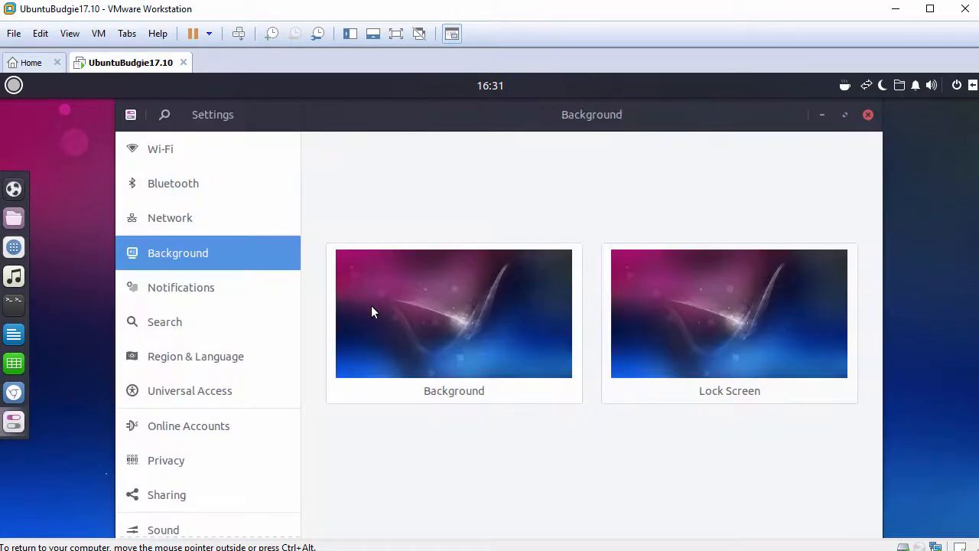
pyautogui.click(456, 321)
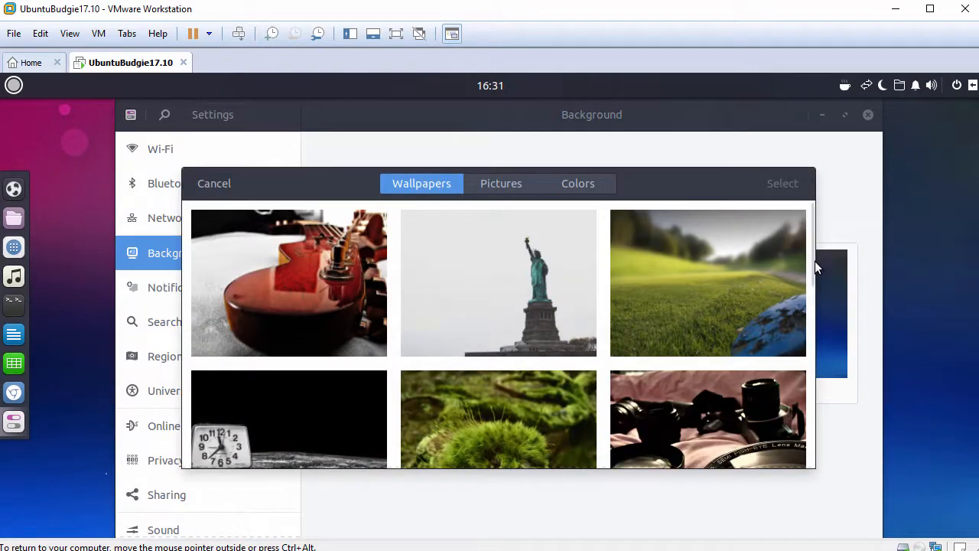
pyautogui.moveTo(814, 262); pyautogui.dragTo(790, 446)
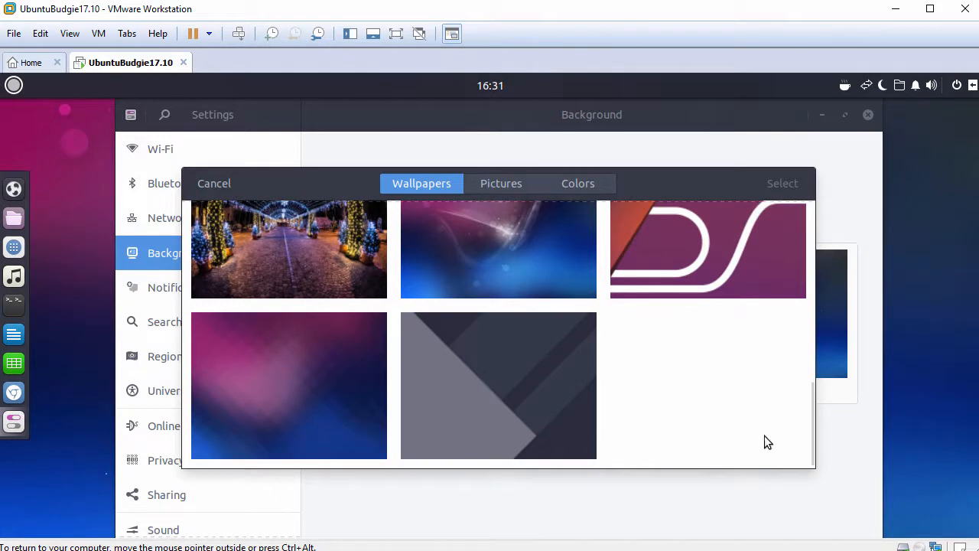
pyautogui.click(221, 183)
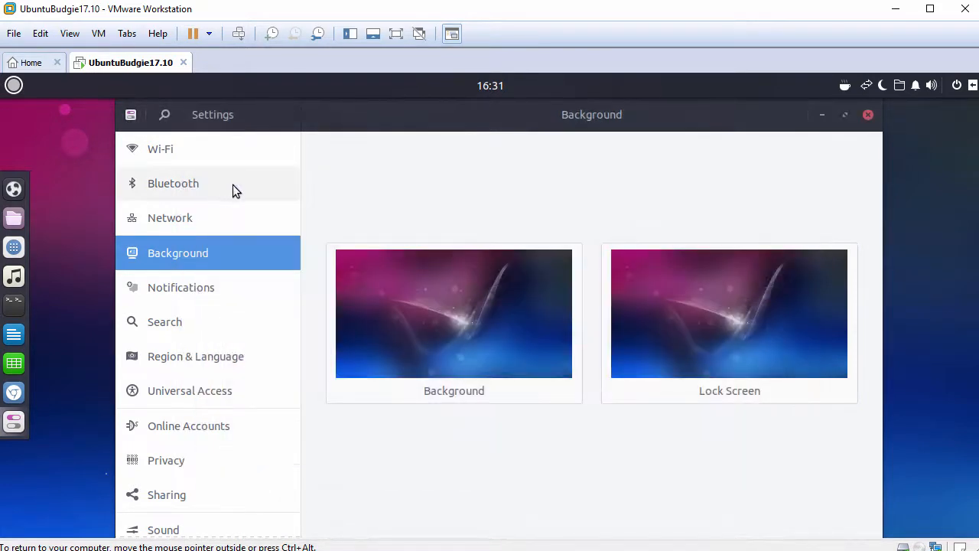
# View the system overview in the Details section of Settings and close the Settings window
pyautogui.moveTo(295, 281); pyautogui.dragTo(274, 398)
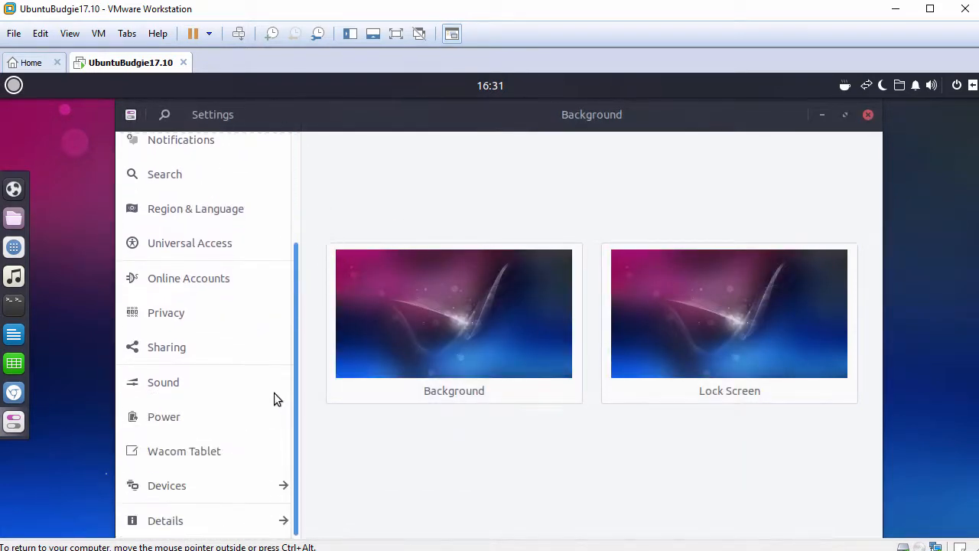
pyautogui.click(181, 522)
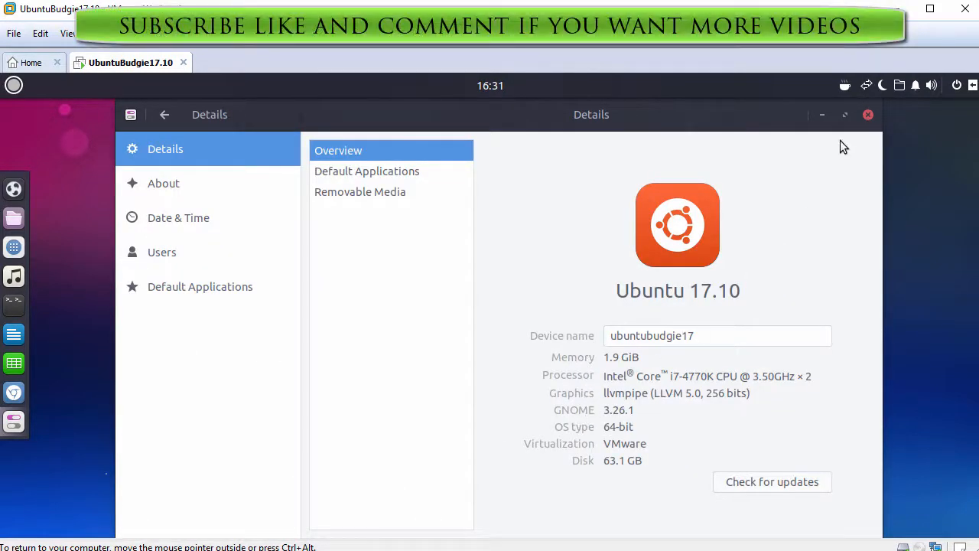
pyautogui.click(868, 115)
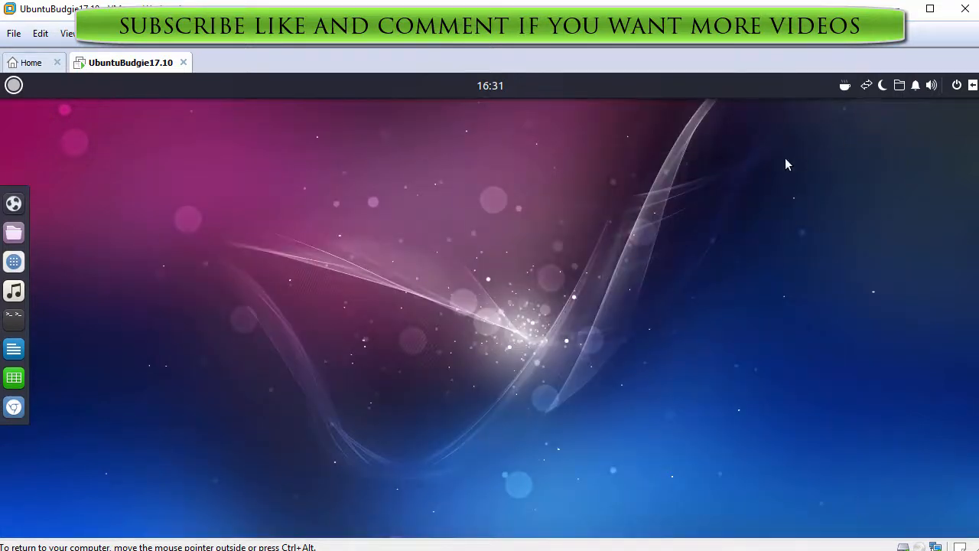
# Examine the installed applications in each application menu category from Accessories to Utilities and close the menu
pyautogui.click(13, 86)
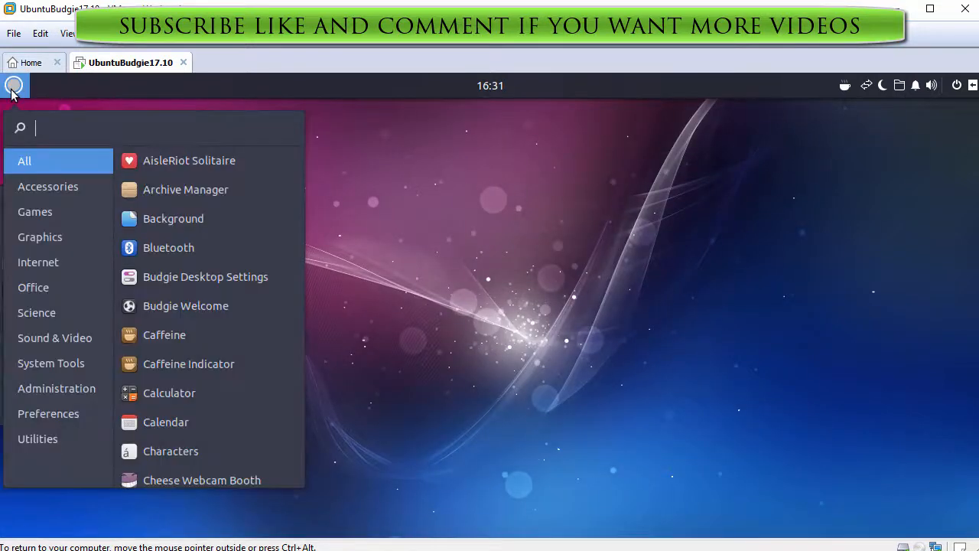
pyautogui.click(32, 188)
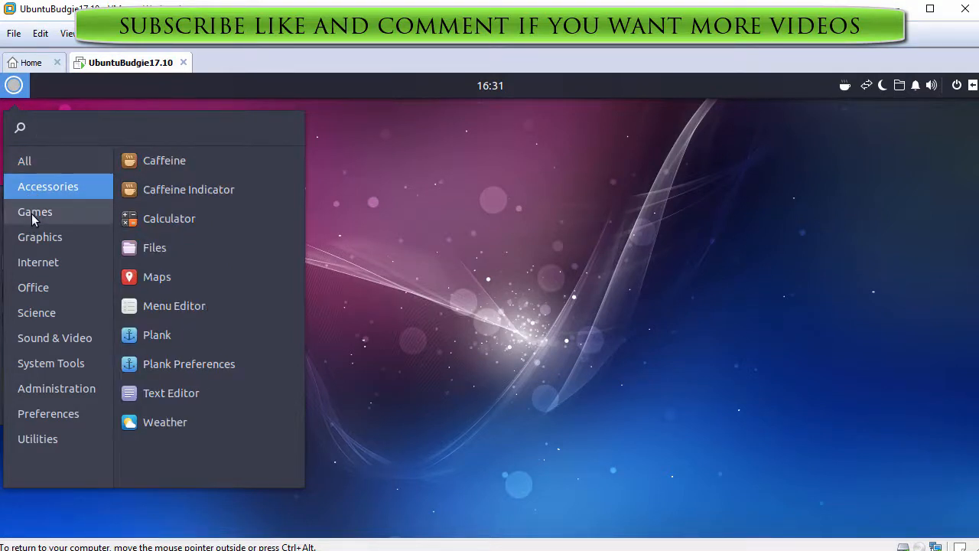
pyautogui.click(32, 217)
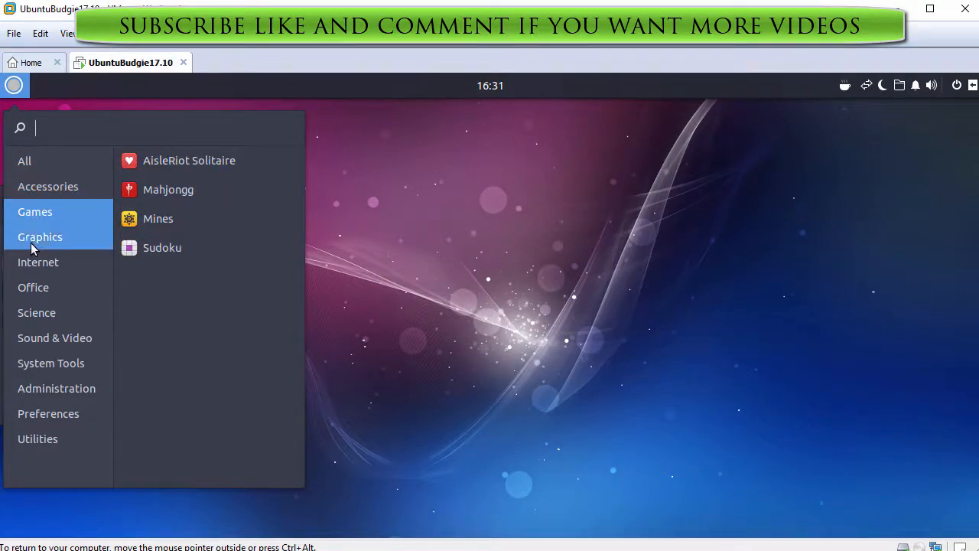
pyautogui.click(33, 238)
pyautogui.click(30, 274)
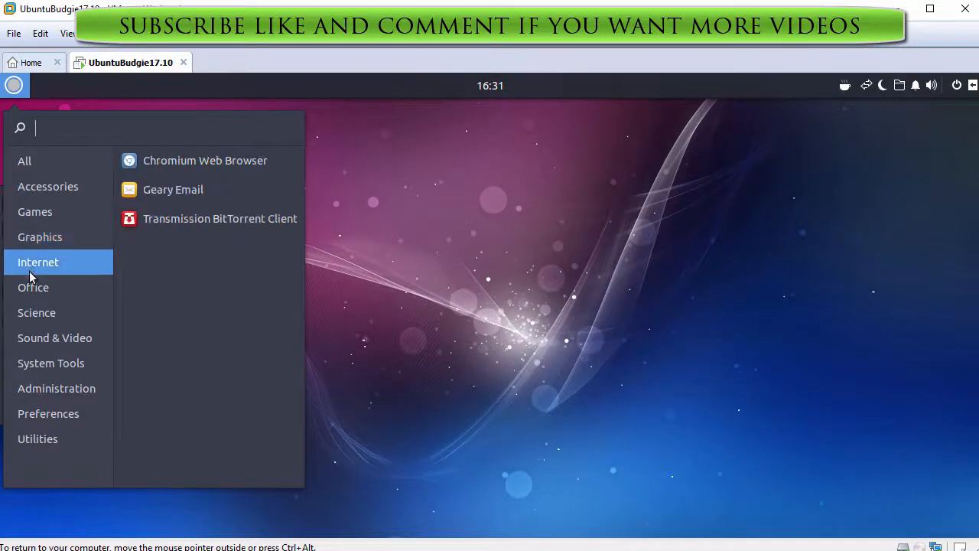
pyautogui.click(29, 293)
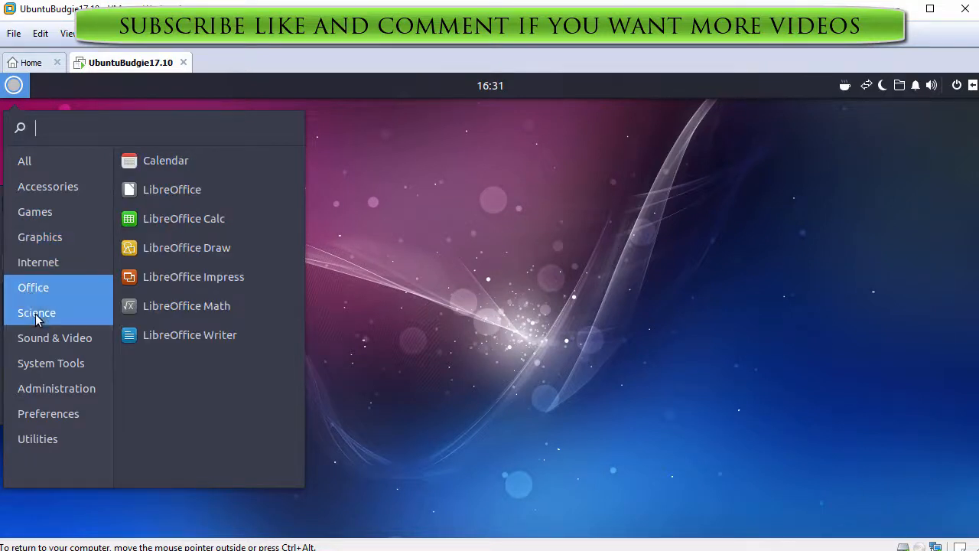
pyautogui.click(35, 313)
pyautogui.click(38, 337)
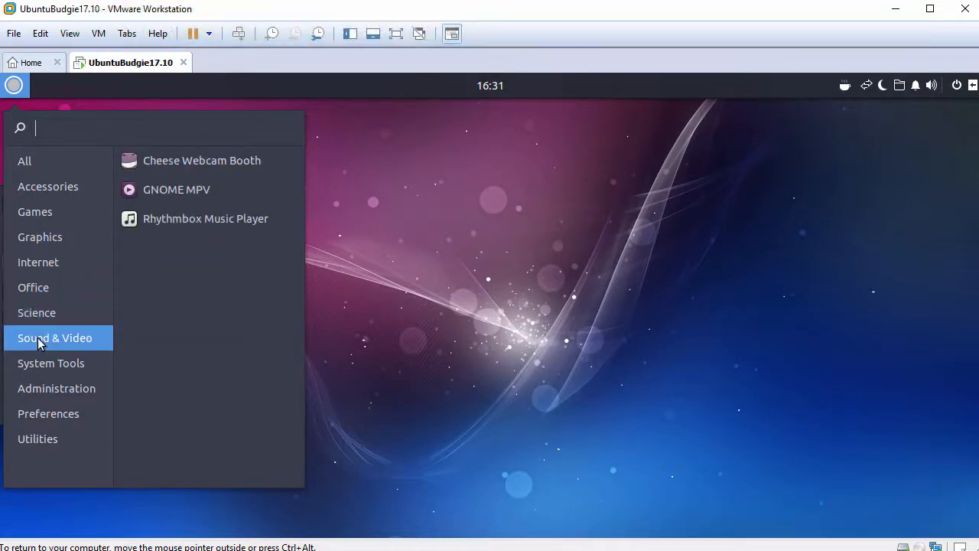
pyautogui.click(38, 365)
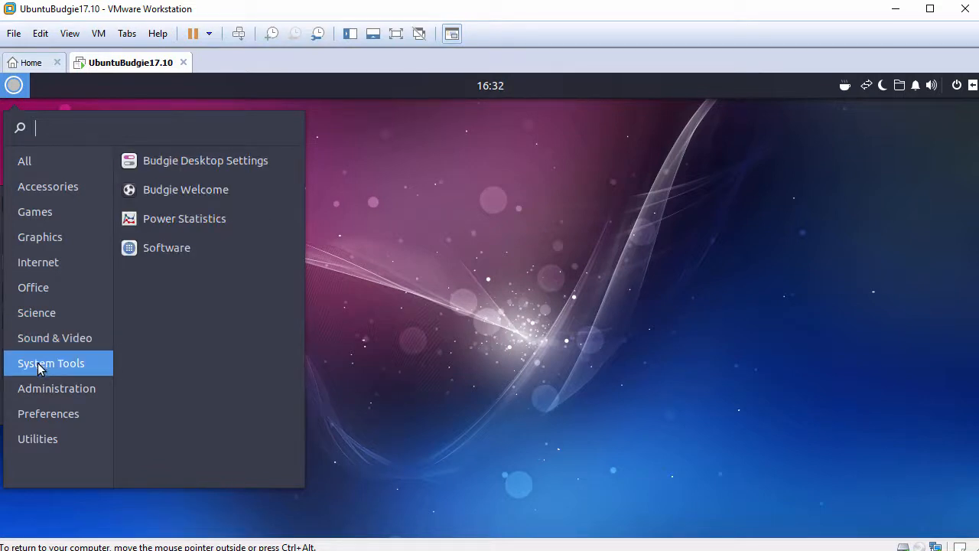
pyautogui.click(40, 391)
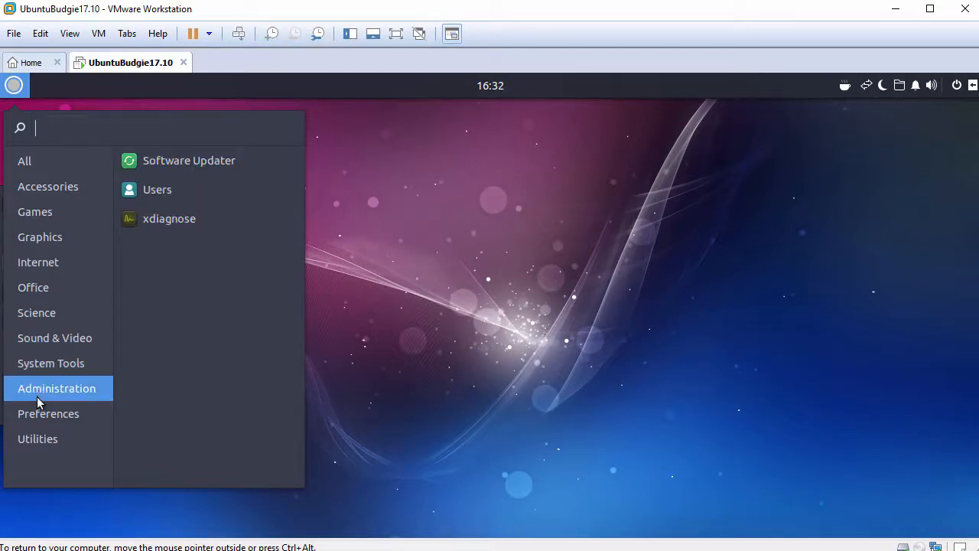
pyautogui.click(38, 413)
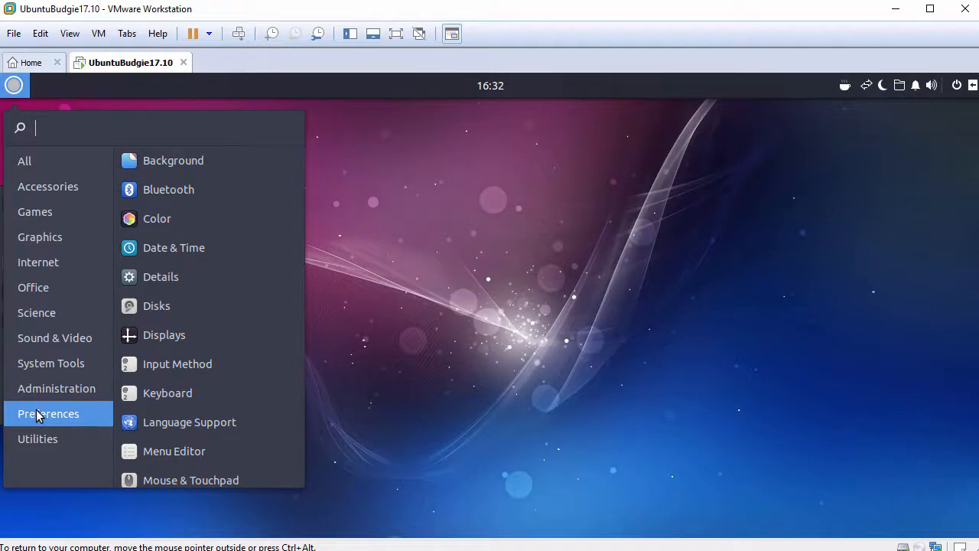
pyautogui.click(35, 440)
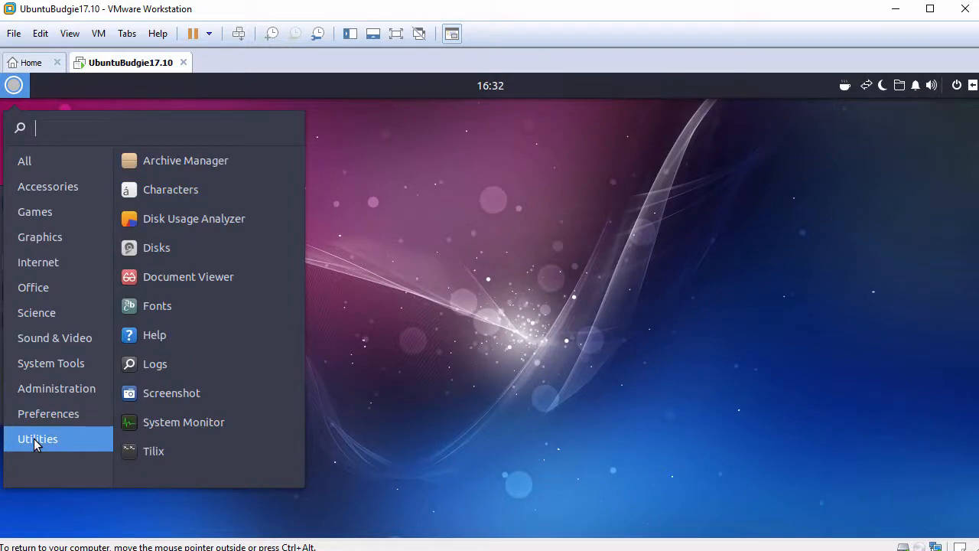
pyautogui.click(429, 420)
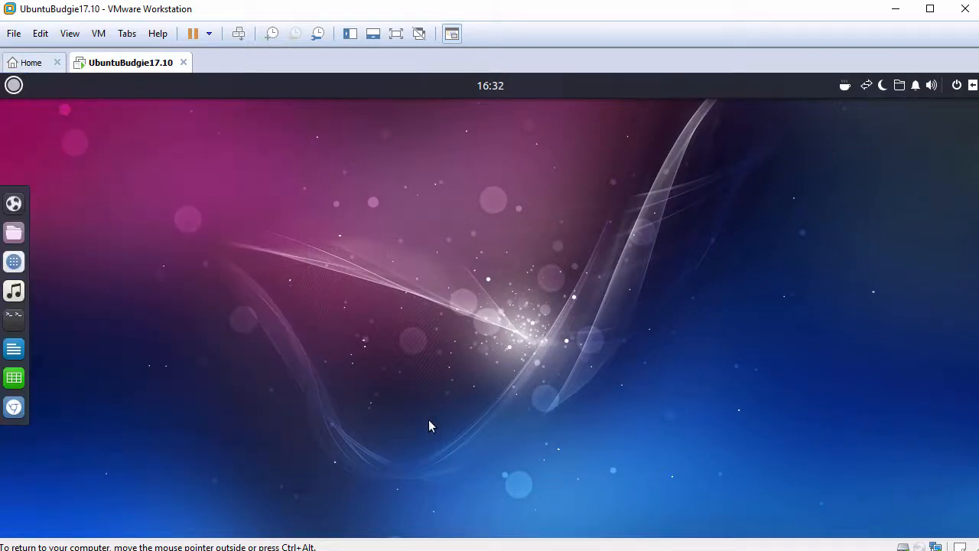